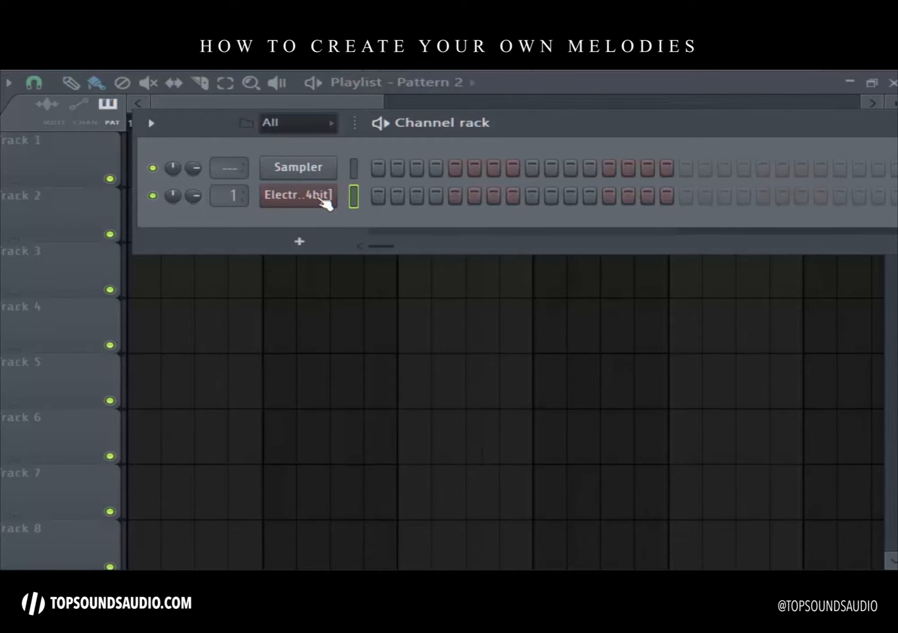
left_click(324, 203)
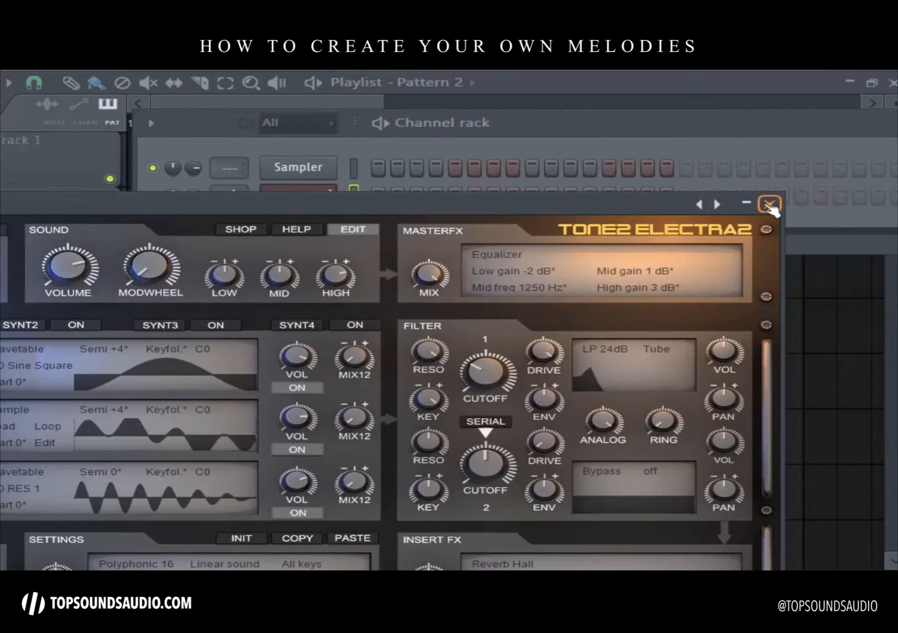
left_click(769, 205)
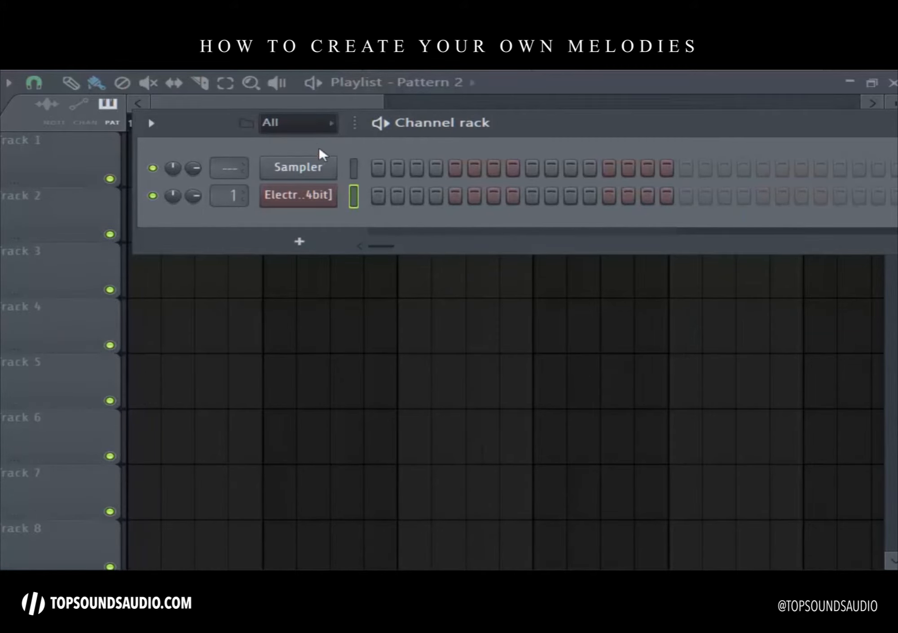
Step: Open the Sampler channel's piano roll and stamp a Major 7th chord rooted on D#5 at the start of bar 1
right_click(322, 173)
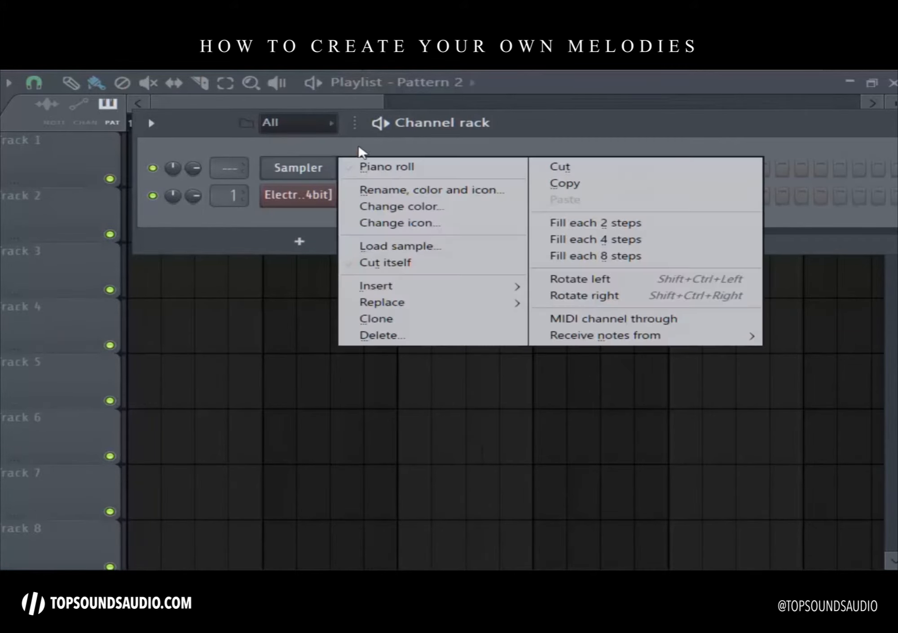
left_click(378, 166)
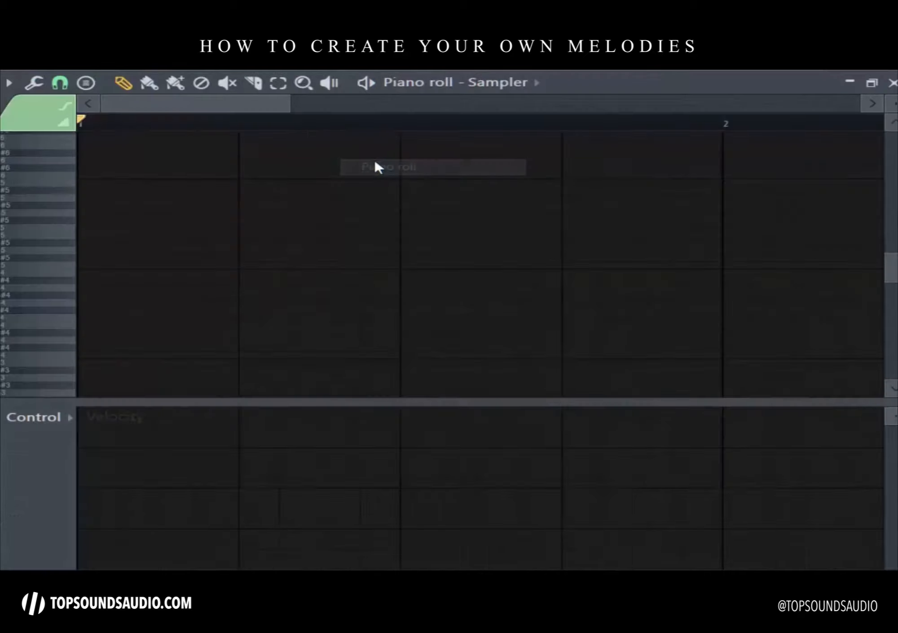
left_click(88, 90)
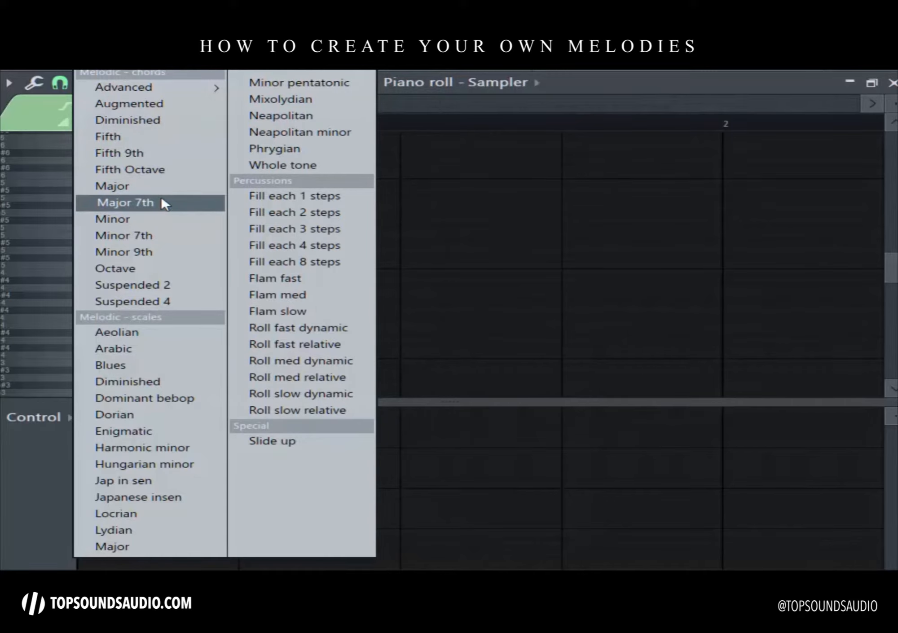
left_click(161, 200)
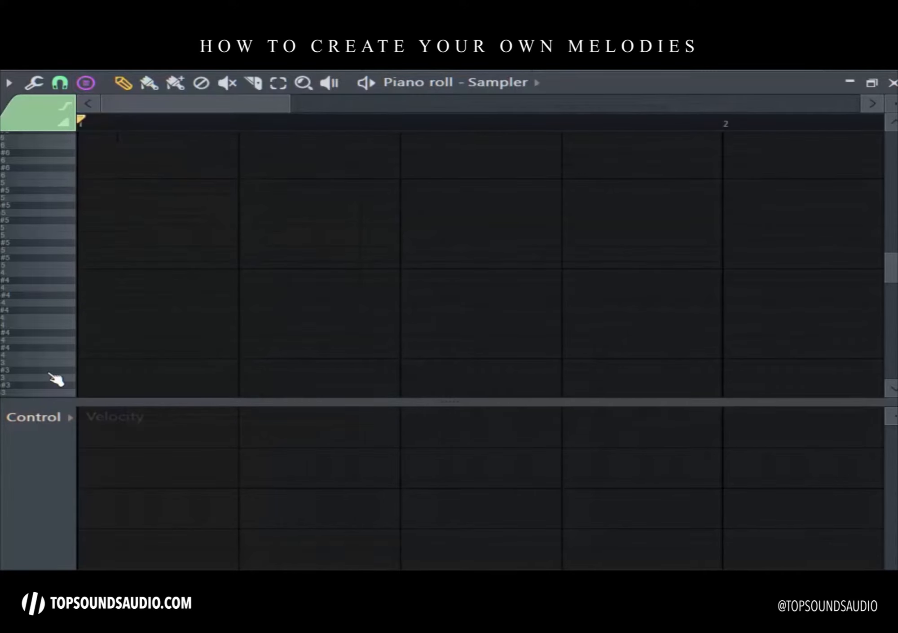
scroll(57, 375, "up", 8)
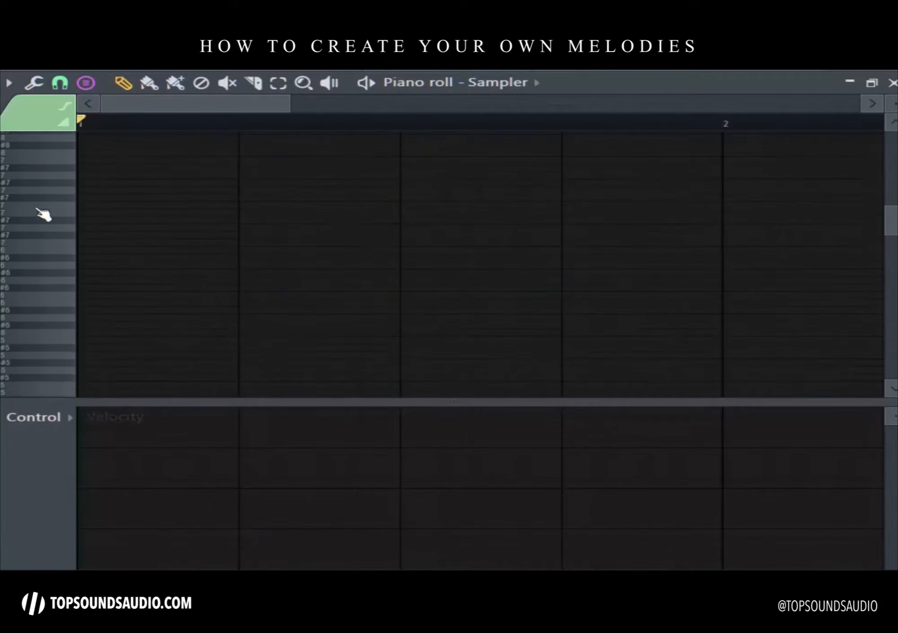
scroll(44, 184, "down", 8)
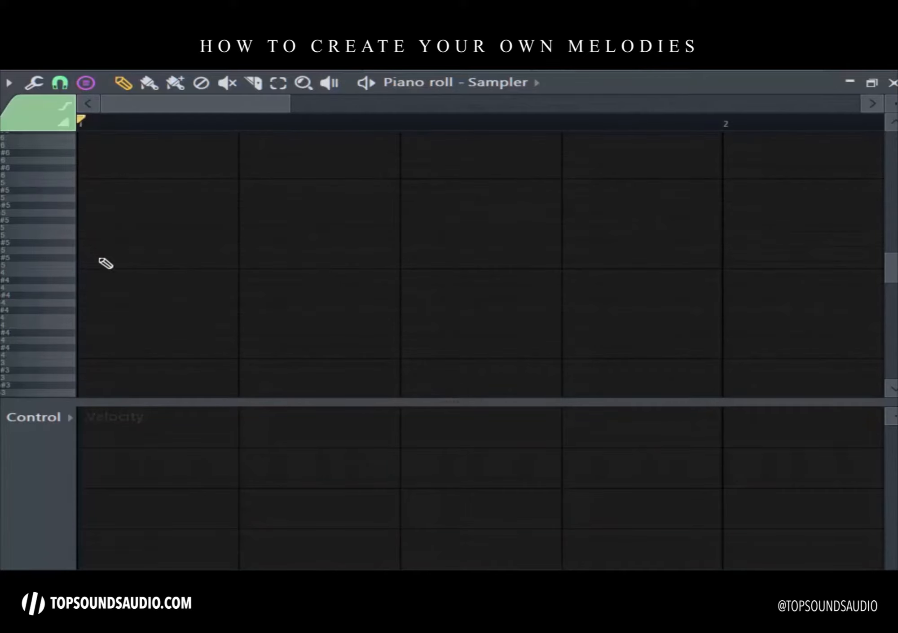
left_click_drag(120, 243, 16, 241)
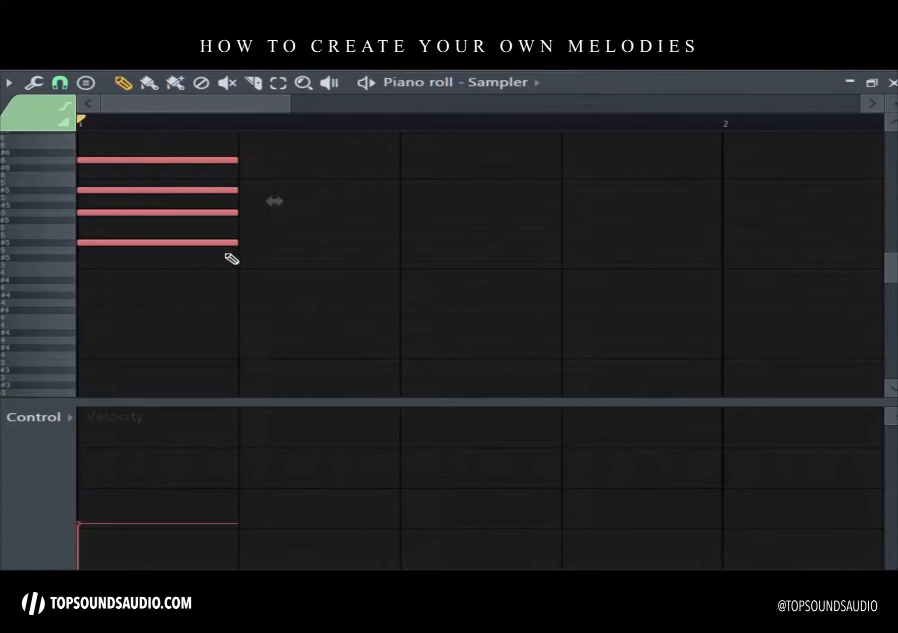
Step: Lengthen the stamped chord so it spans four bars, ending at bar 5
scroll(366, 129, "down", 2)
scroll(366, 129, "down", 2)
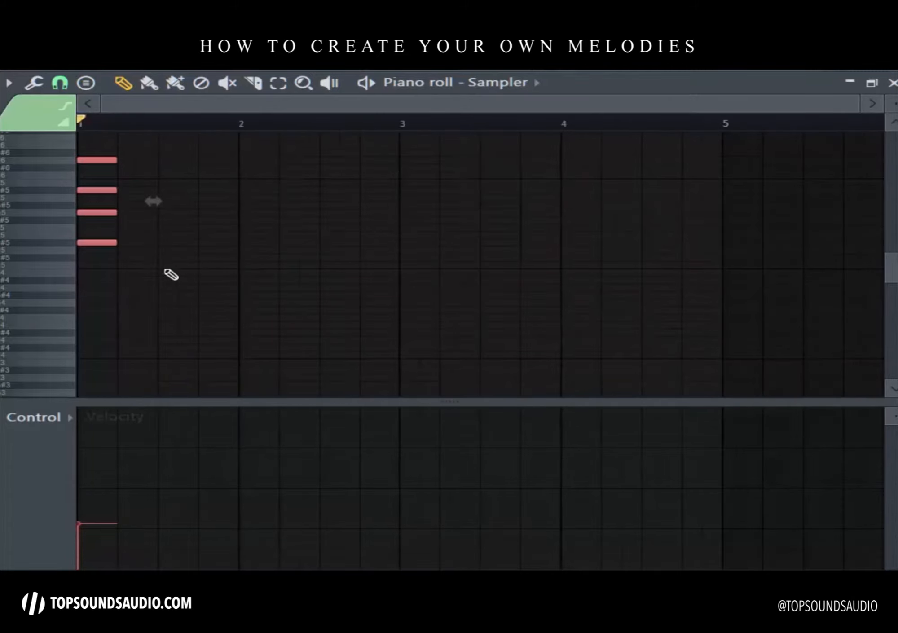
left_click_drag(112, 243, 718, 269)
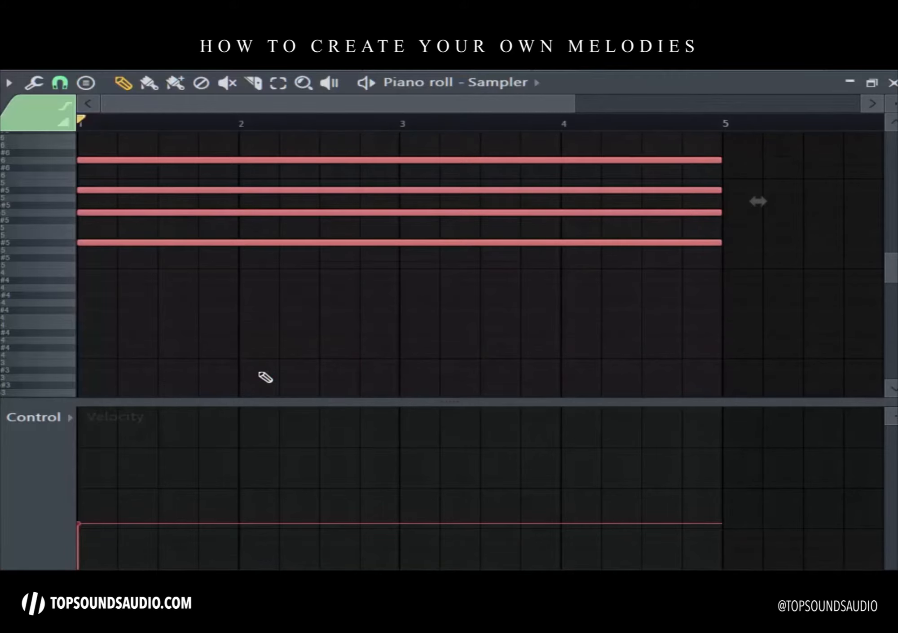
Step: Duplicate the four-bar chord three times, aligning the copies at bar 1 one, two and three octaves below the original
key("ctrl+b")
scroll(345, 137, "down", 2)
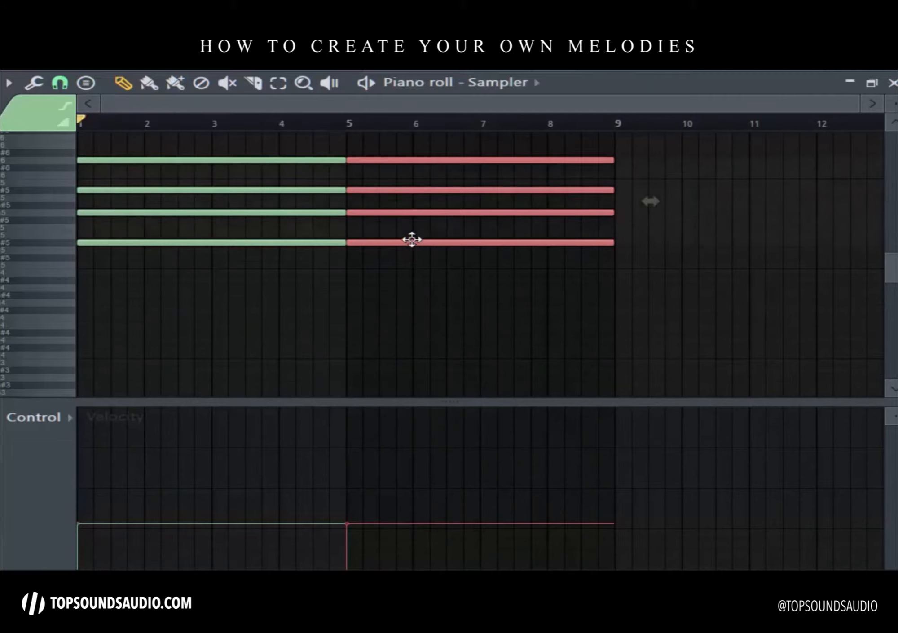
left_click_drag(410, 243, 141, 318)
left_click_drag(382, 277, 382, 292)
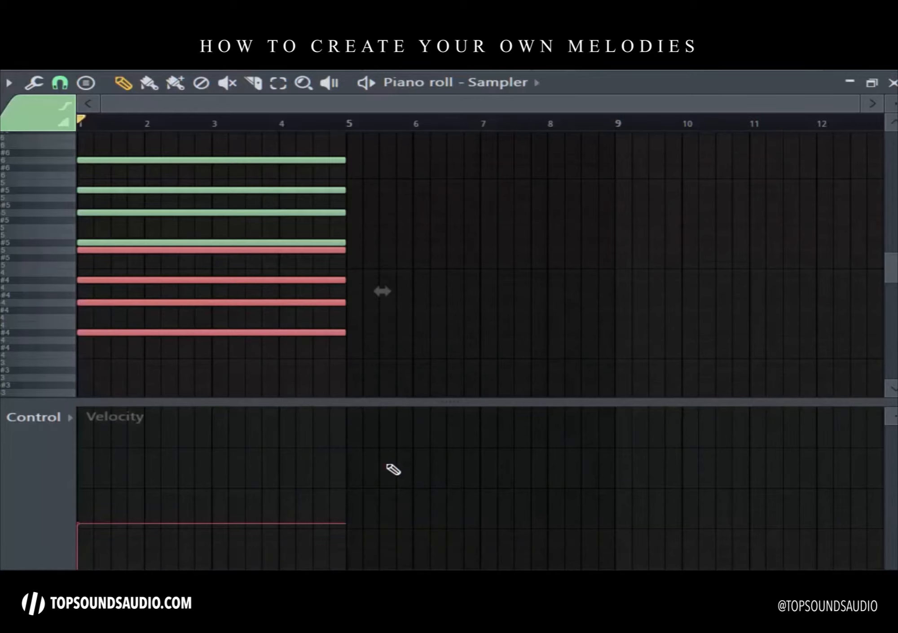
key("ctrl+b")
left_click_drag(369, 334, 12, 325)
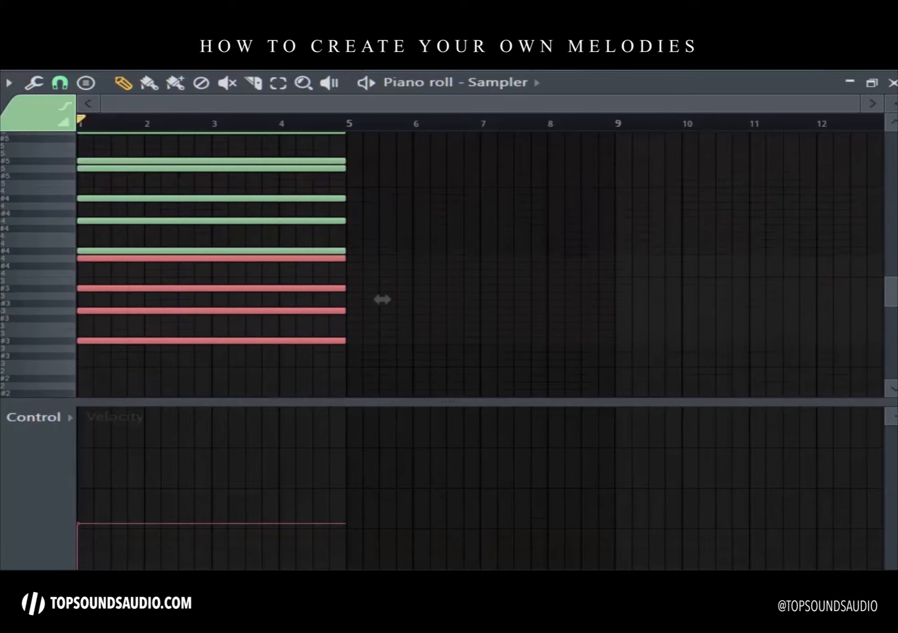
key("ctrl+b")
left_click_drag(387, 342, 35, 362)
Step: Duplicate the chord three more times, aligning the copies at bar 1 one, two and three octaves above the original
key("ctrl+b")
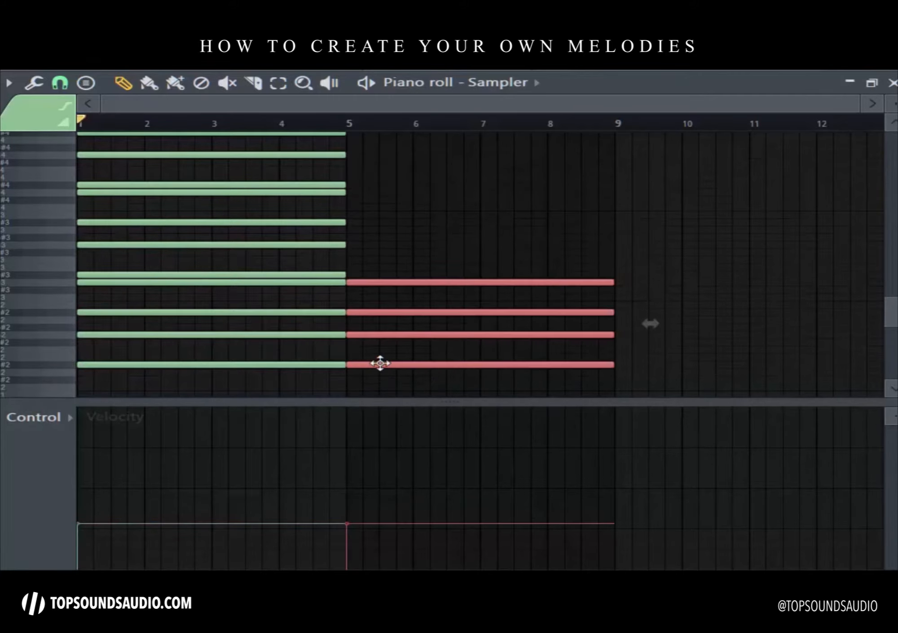
left_click_drag(378, 363, 14, 248)
key("ctrl+b")
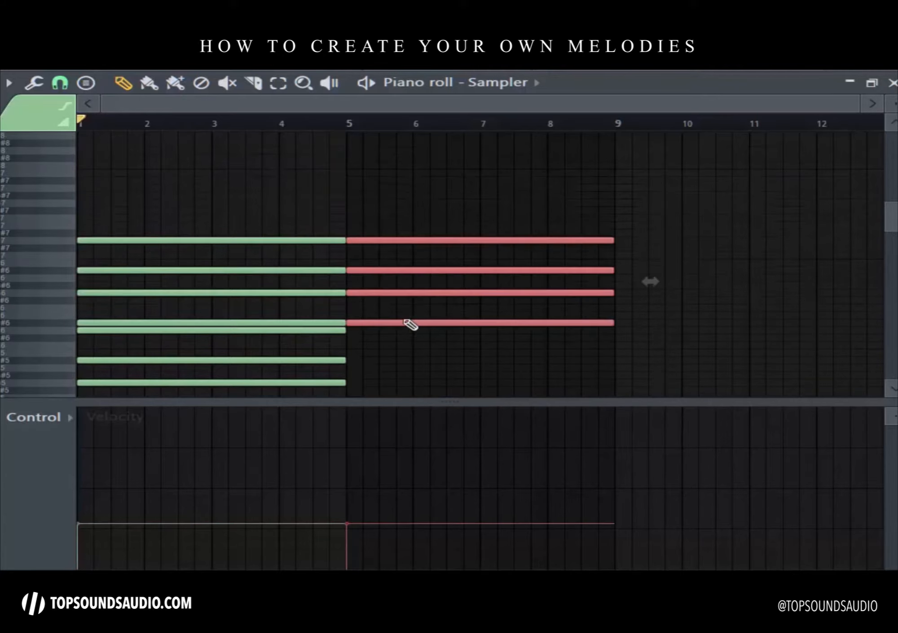
left_click_drag(402, 320, 86, 230)
scroll(204, 267, "up", 5)
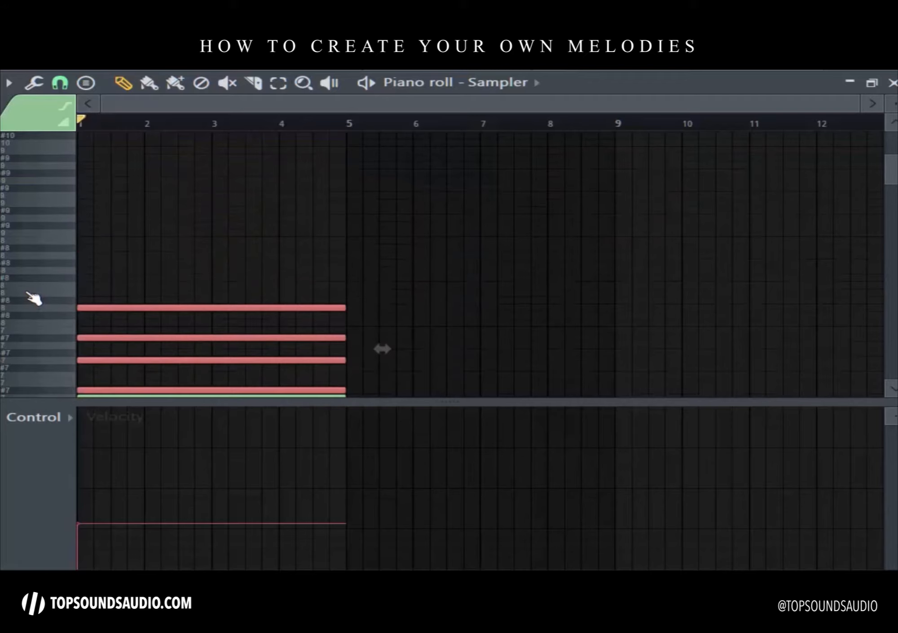
key("ctrl+b")
left_click_drag(373, 359, 67, 269)
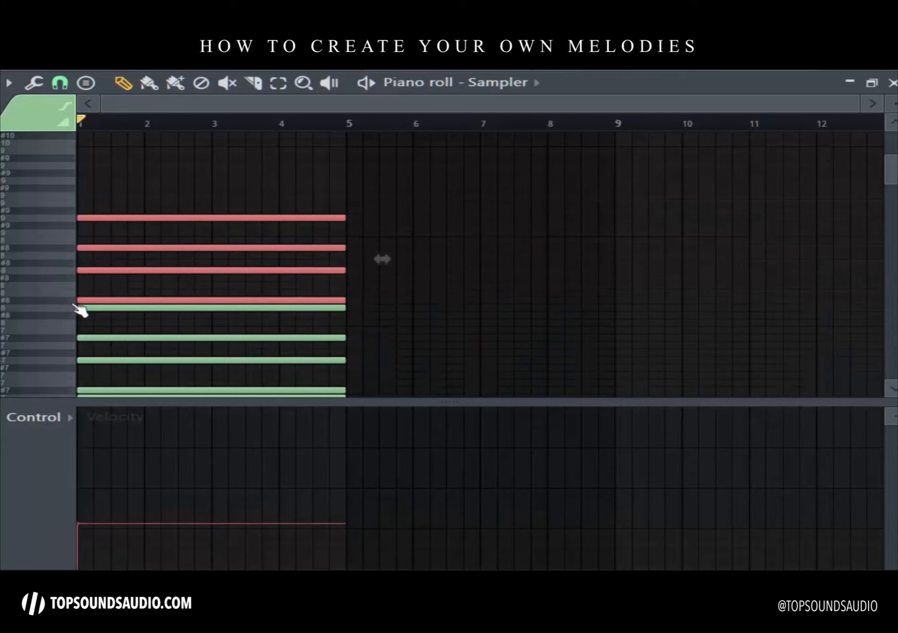
Step: Select all the chord notes, extend them to the start of bar 9, and deselect them
scroll(543, 263, "down", 8)
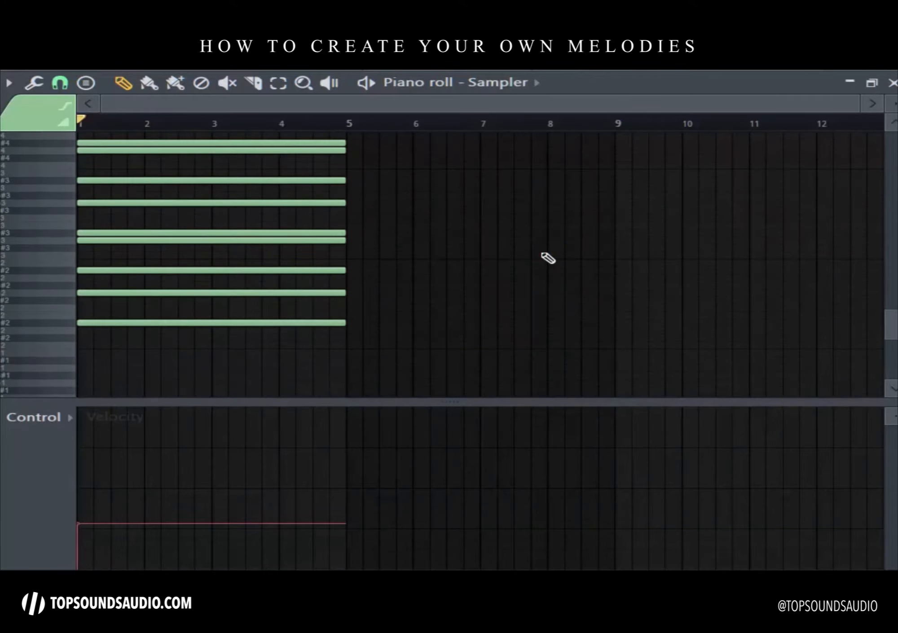
scroll(542, 255, "up", 20)
right_click(542, 255)
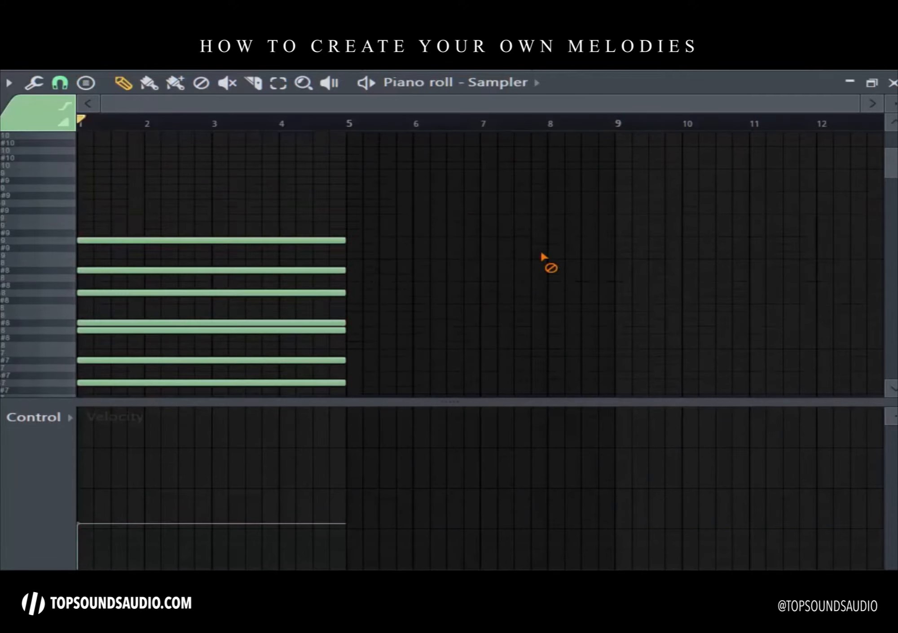
key("ctrl+a")
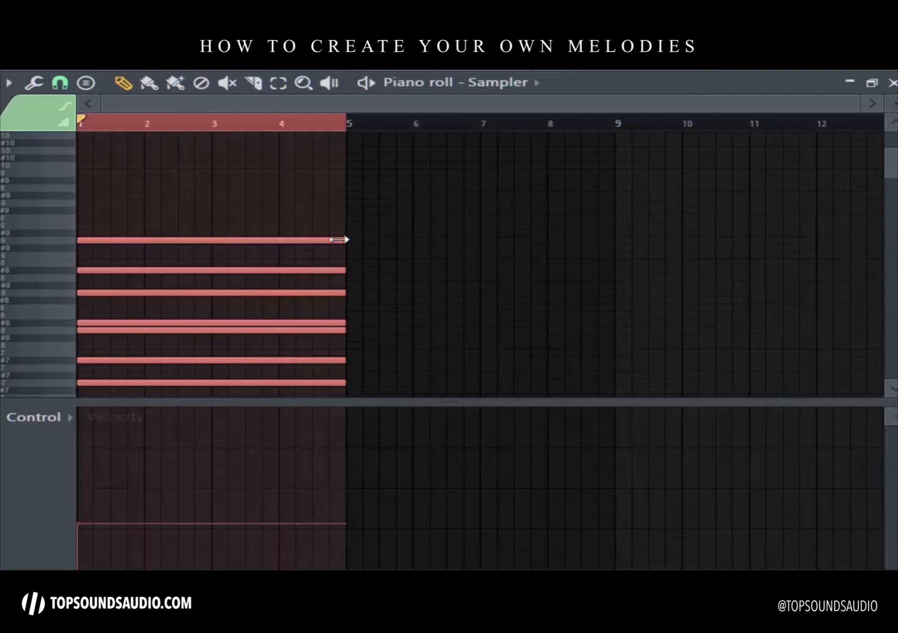
left_click_drag(344, 239, 606, 255)
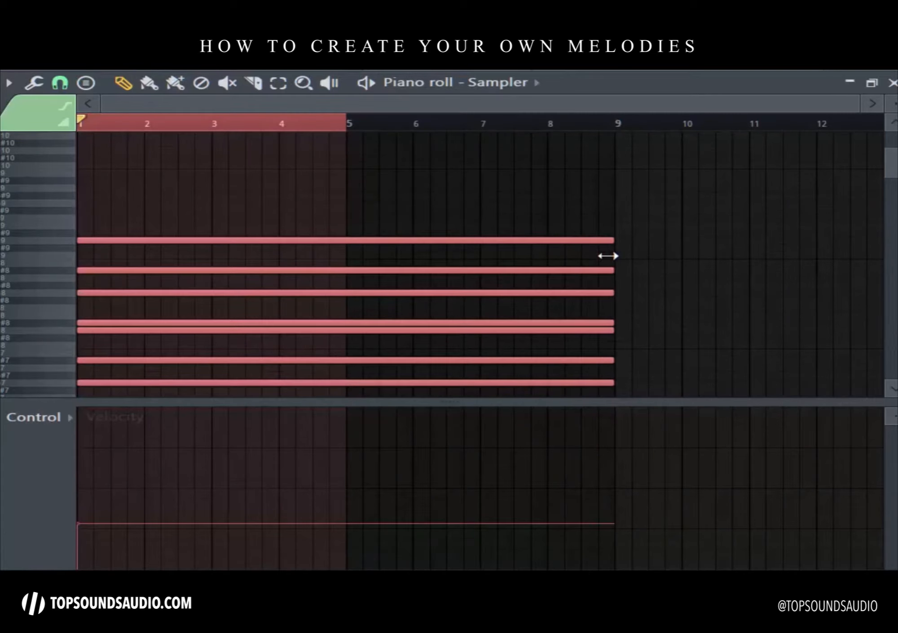
left_click(666, 270)
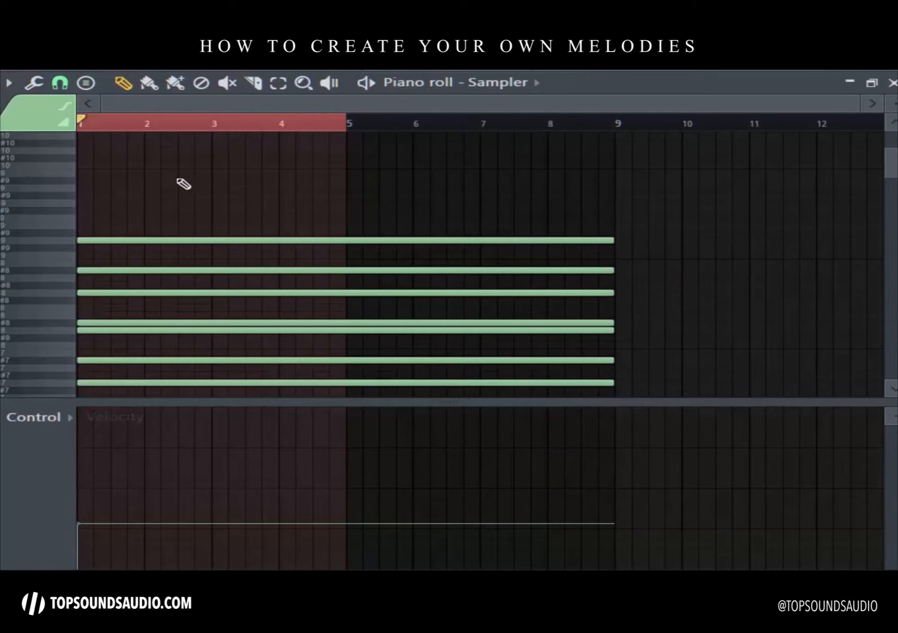
left_click(9, 83)
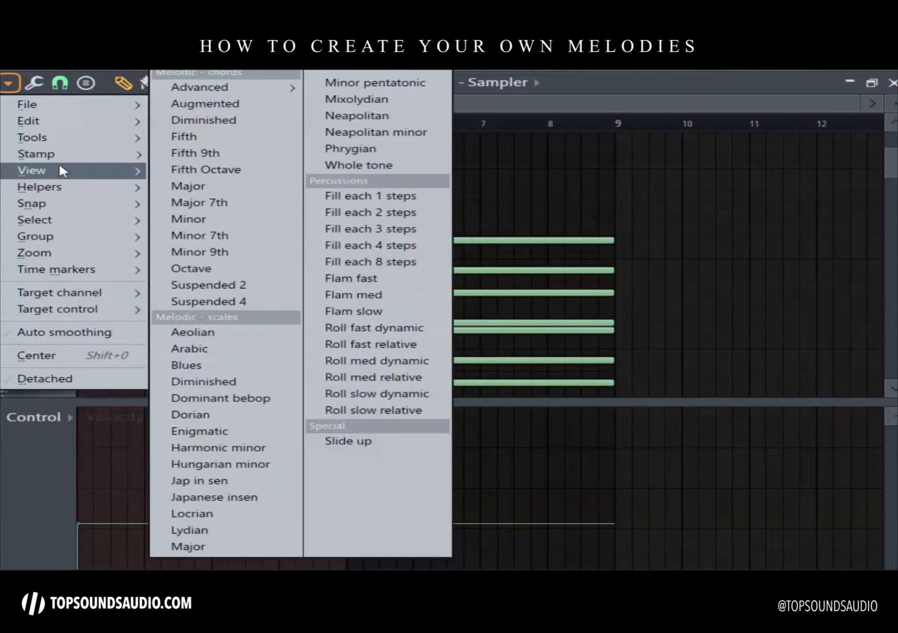
mouse_move(65, 186)
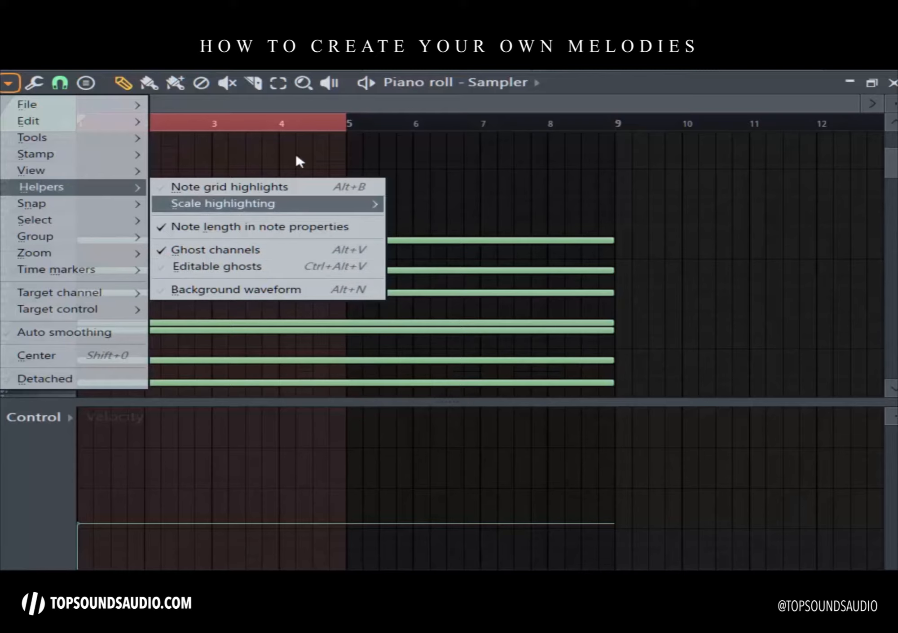
left_click(594, 100)
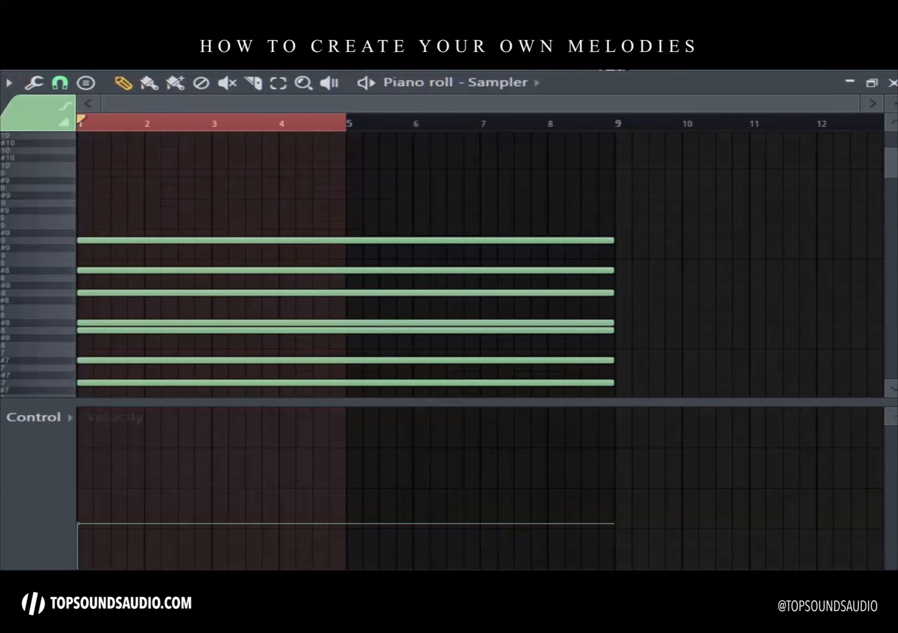
Step: Close the Sampler's piano roll and open the ElectraX channel's piano roll
left_click(891, 84)
right_click(291, 198)
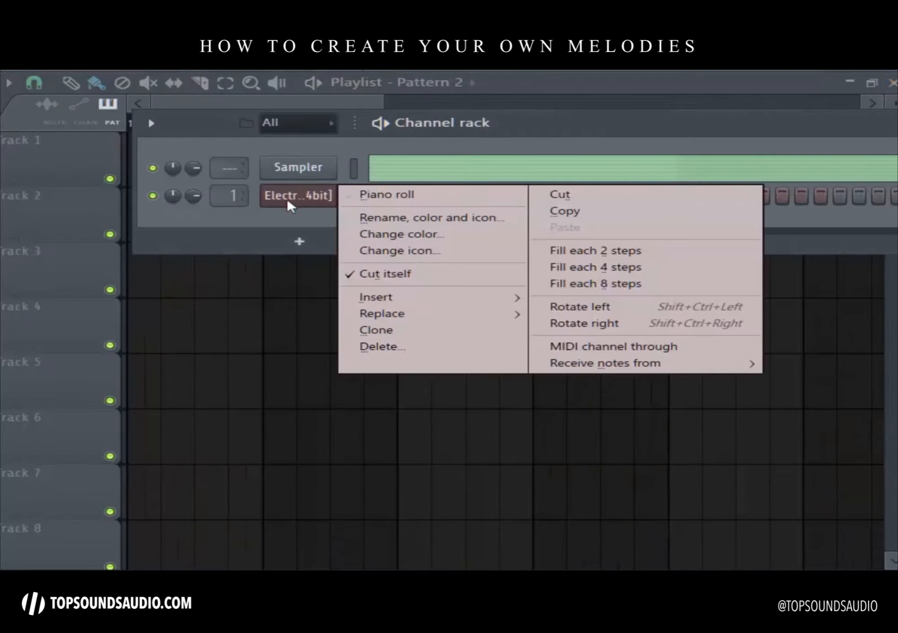
left_click(400, 199)
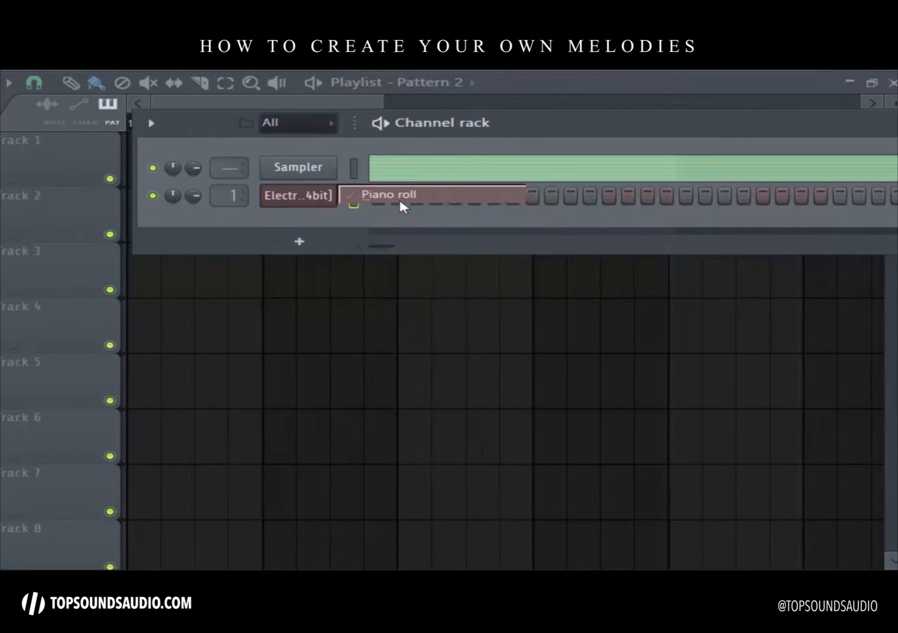
Step: Place a D#5 note at the start of bar 1 over the ghost notes and shorten it to one bar
scroll(244, 349, "up", 8)
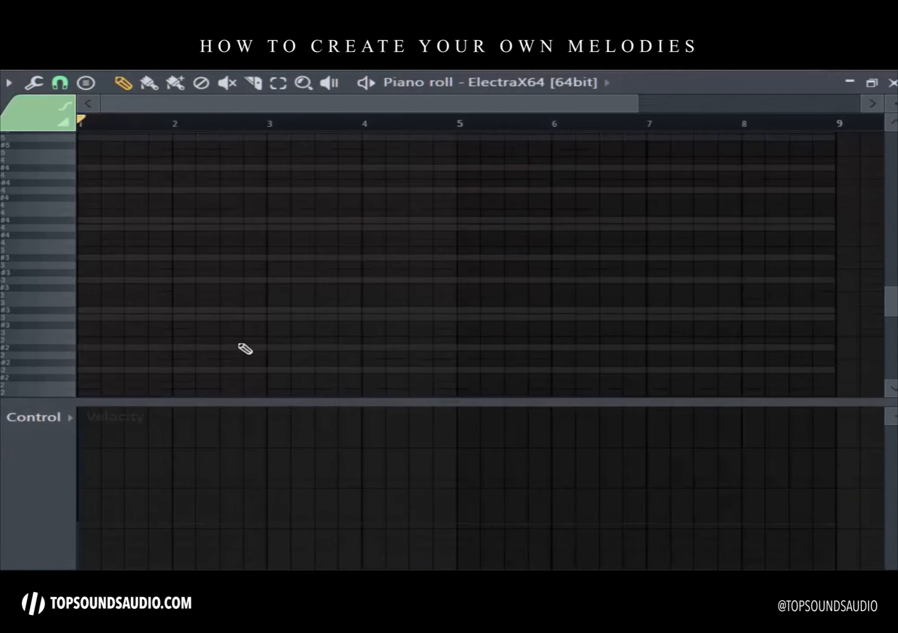
scroll(246, 349, "down", 15)
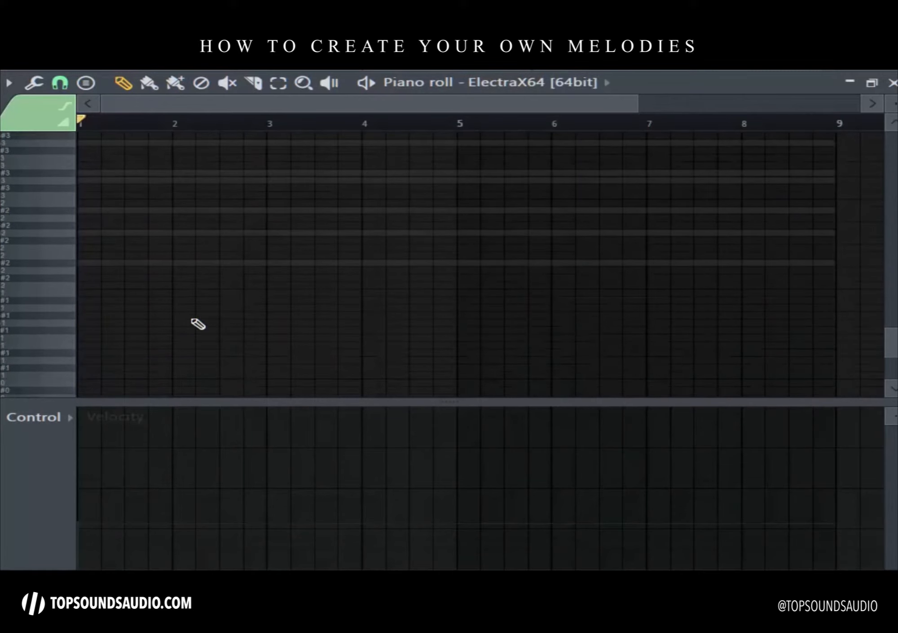
scroll(196, 323, "up", 9)
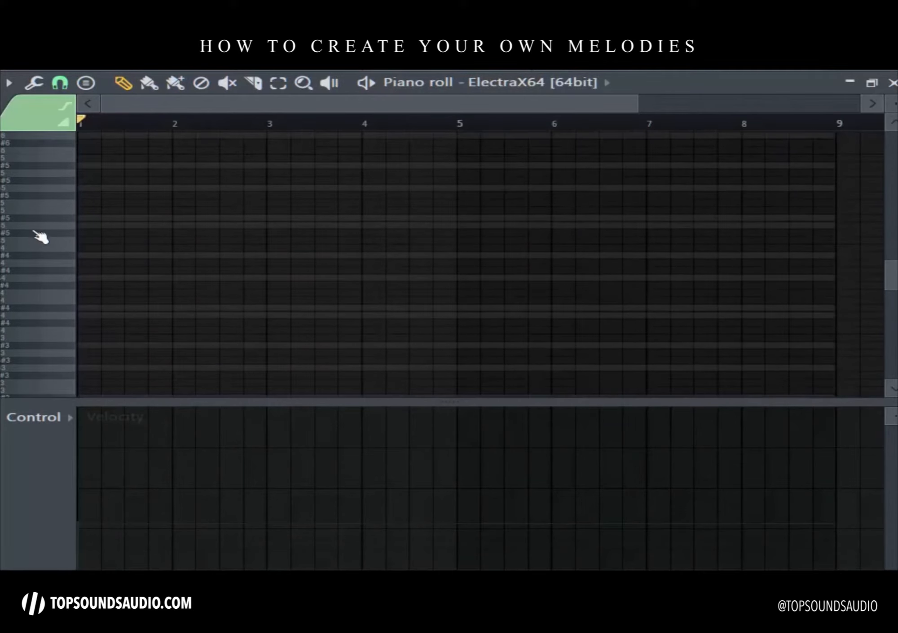
left_click(97, 219)
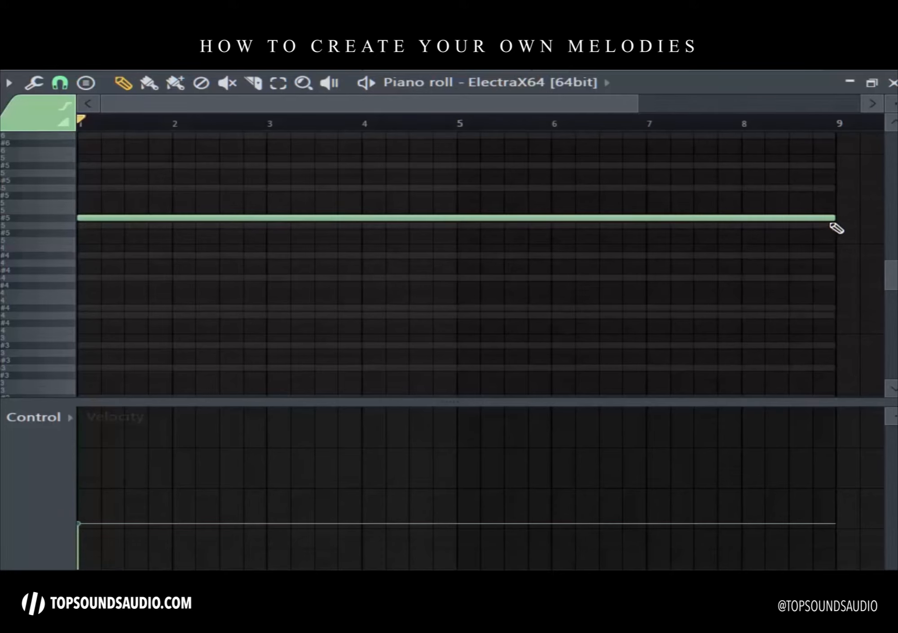
left_click_drag(837, 219, 163, 256)
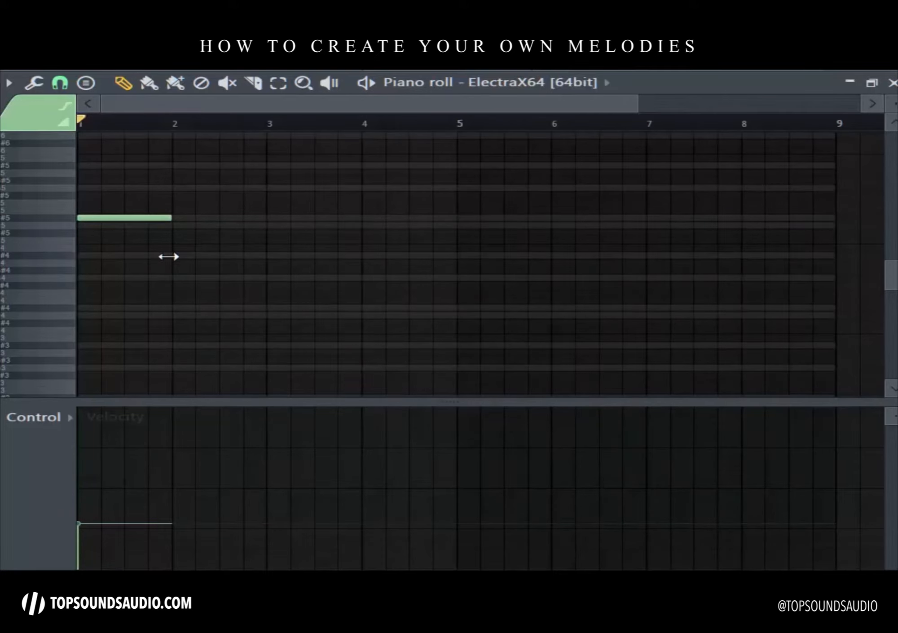
scroll(130, 131, "up", 5)
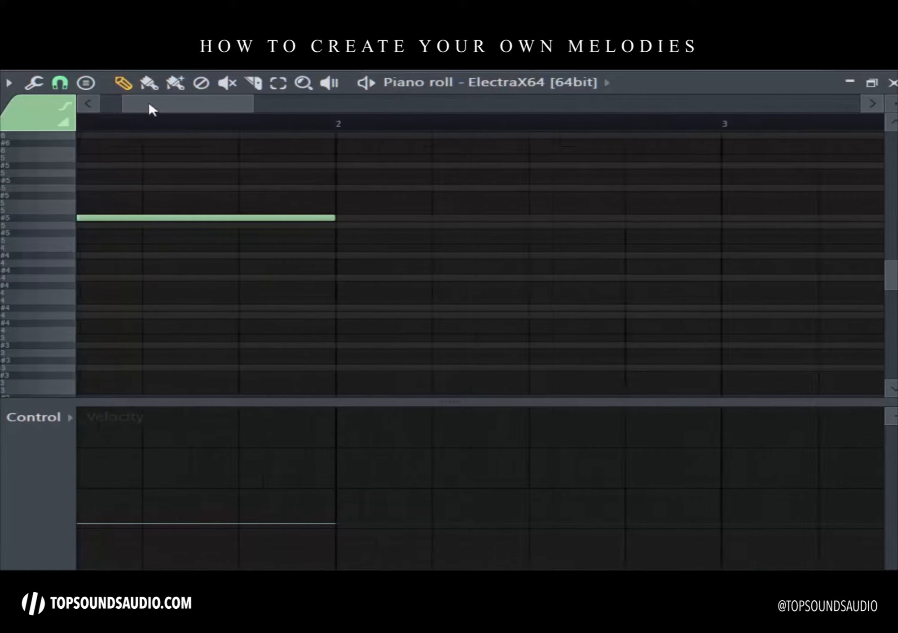
scroll(270, 270, "up", 5)
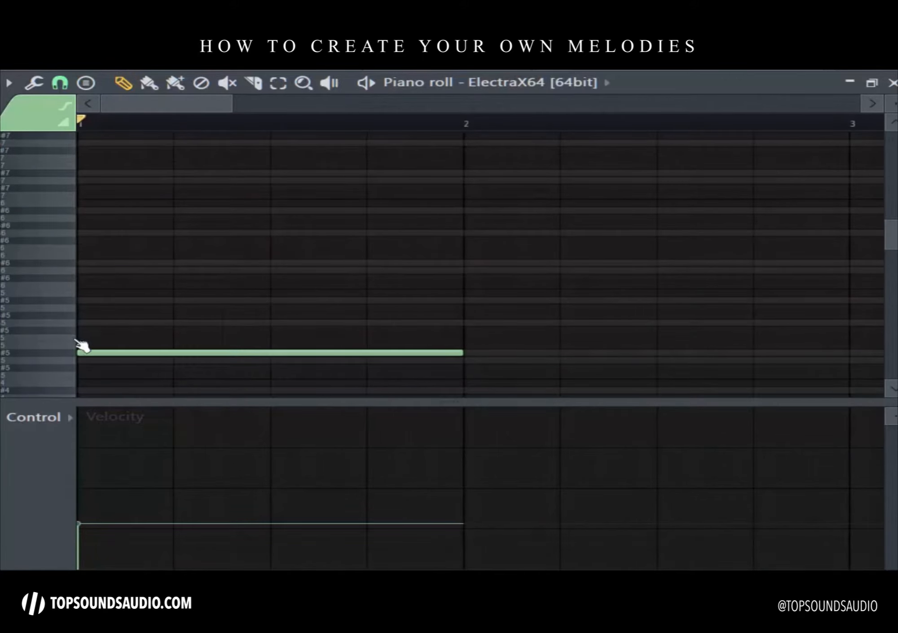
Step: Add one-bar A#5 and D6 notes above the D#5 at bar 1 and play the chord
left_click(104, 323)
left_click_drag(84, 322, 12, 302)
left_click_drag(104, 270, 40, 267)
key("space")
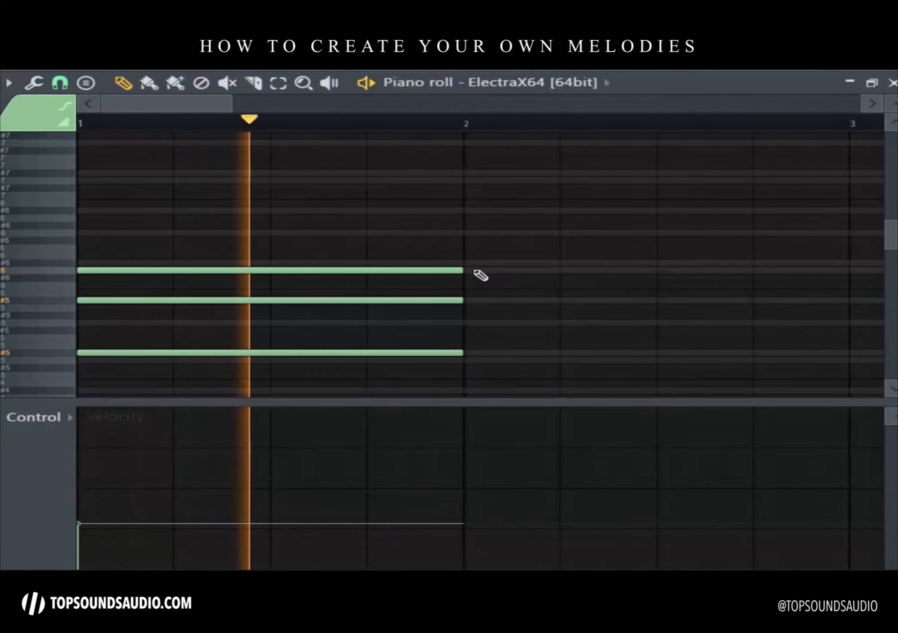
key("space")
Step: Build a second chord in bar 2 from one-bar A#4, G5 and G6 notes on the ghost-note rows, checking it by playback
left_click(467, 232)
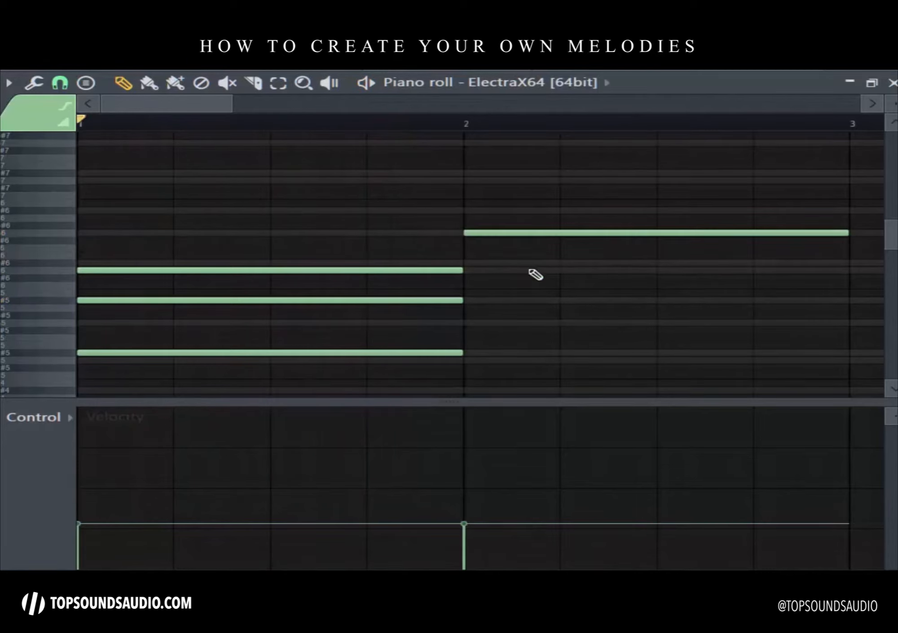
right_click(507, 231)
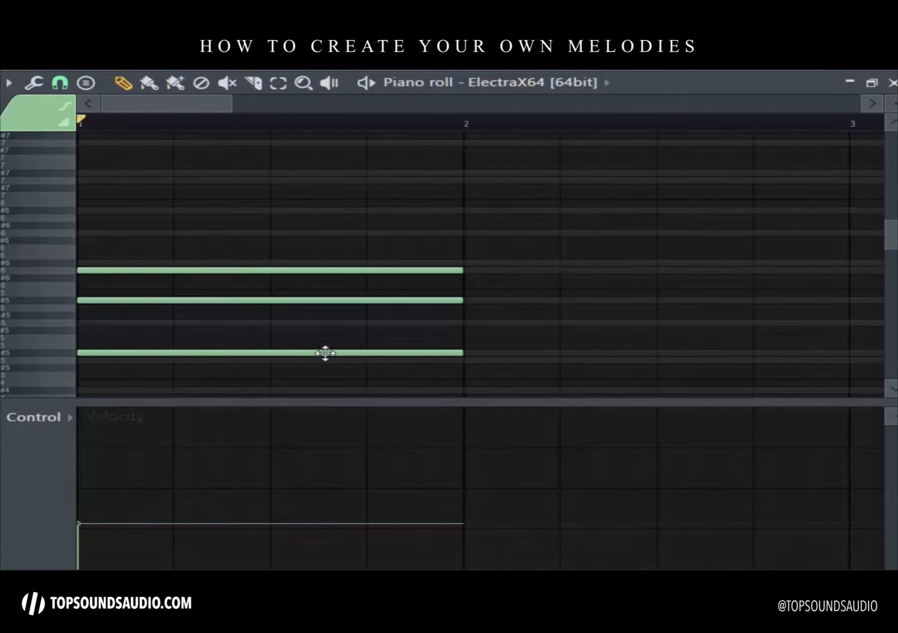
scroll(173, 126, "down", 2)
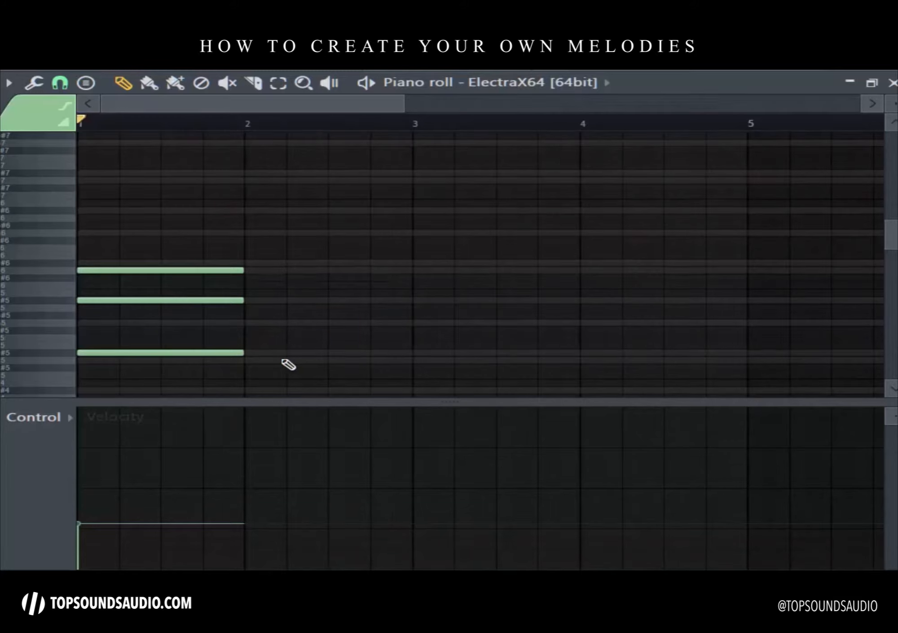
key("space")
left_click(247, 323)
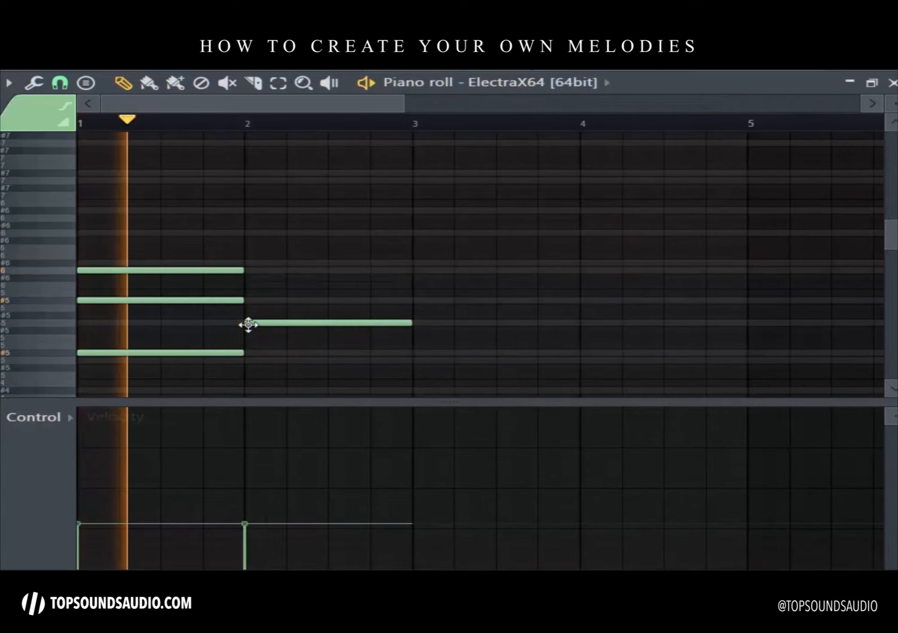
left_click(250, 233)
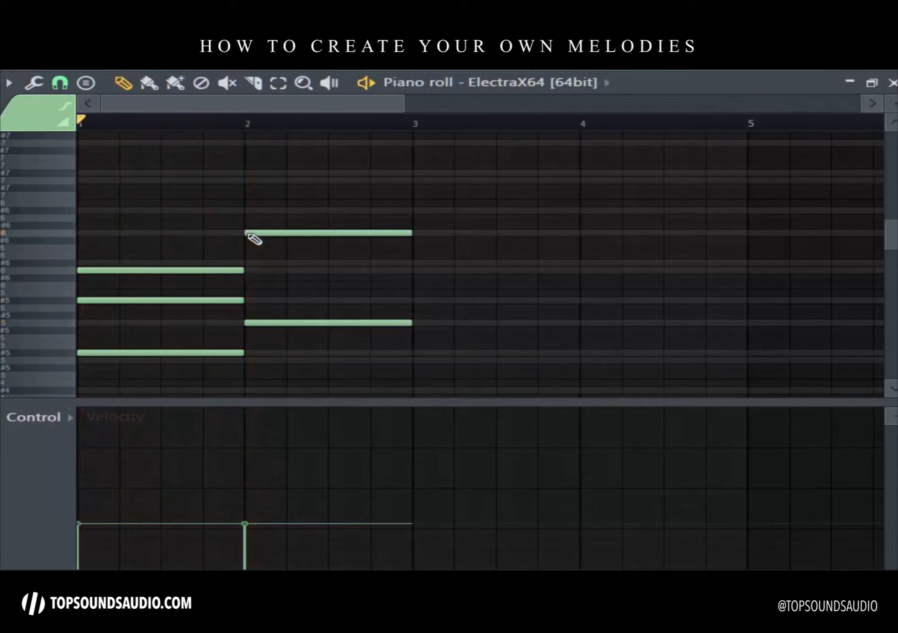
left_click(244, 395)
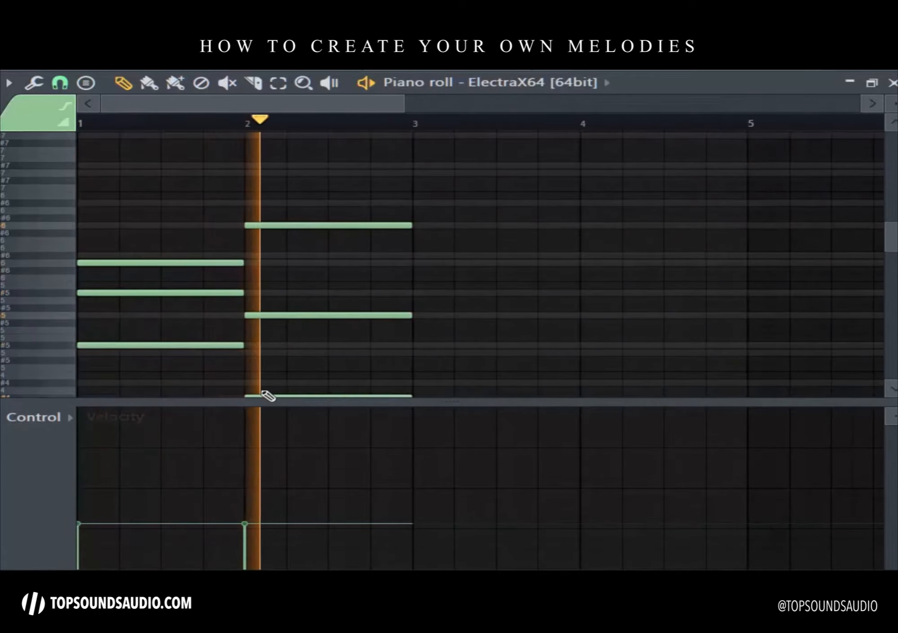
left_click_drag(270, 394, 266, 381)
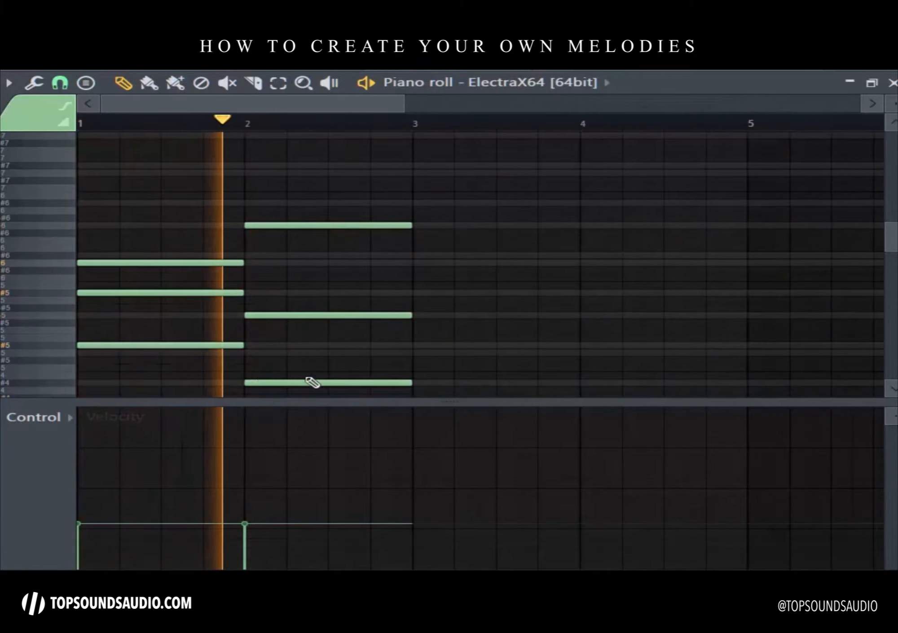
key("space")
Step: Build a third chord in bar 3 from one-bar D5, A#5 and D#6 notes, checking it by playback
left_click(416, 257)
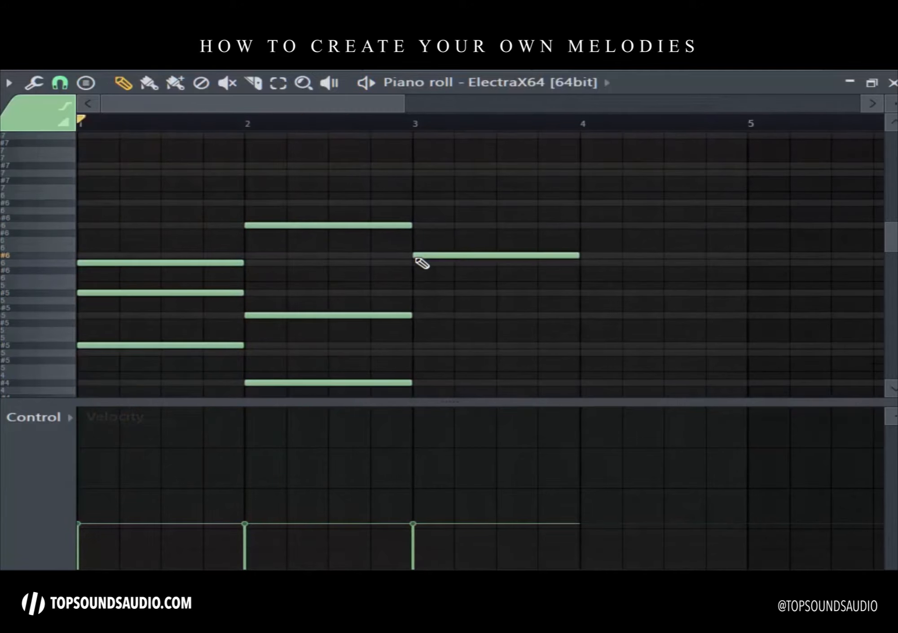
key("space")
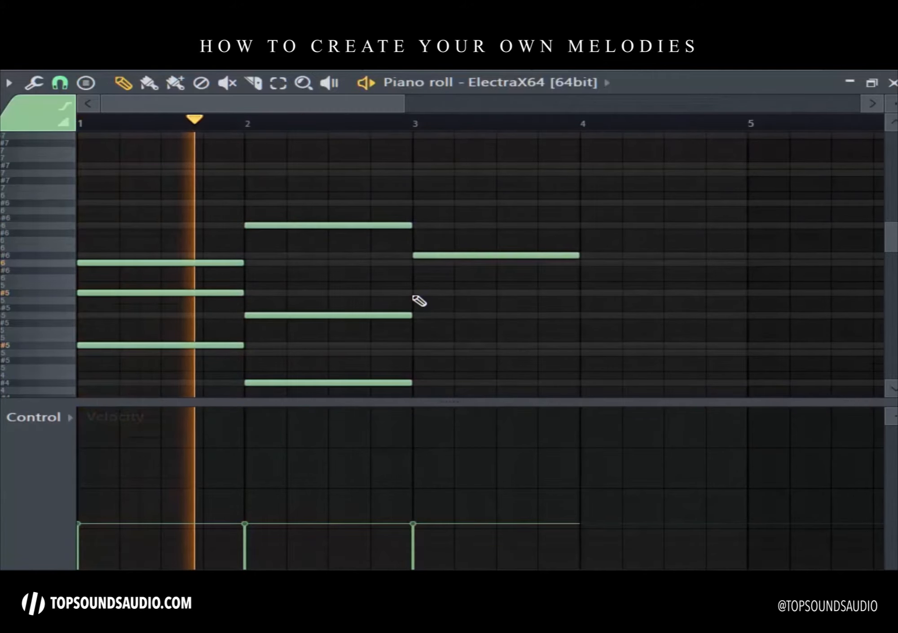
left_click(416, 352)
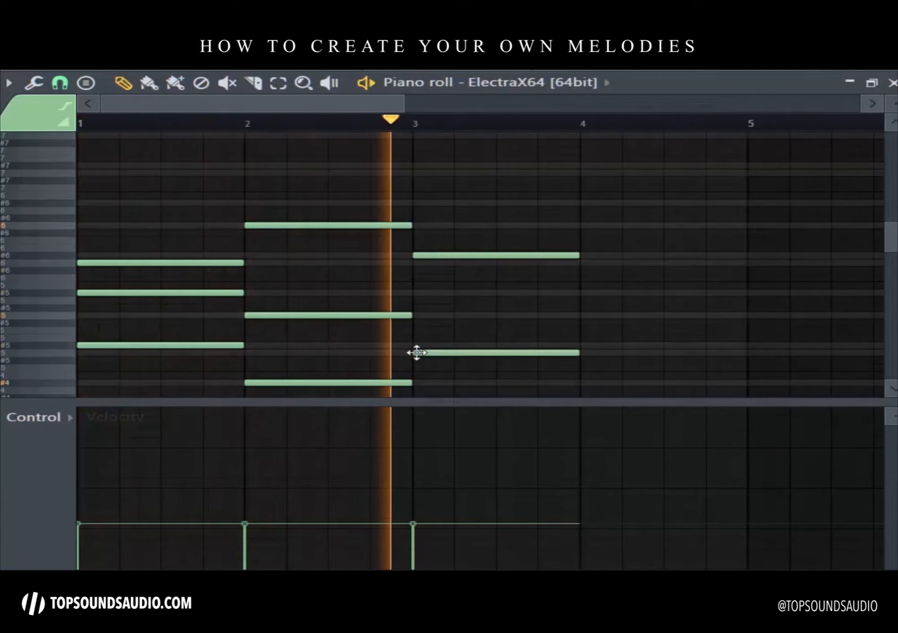
key("space")
scroll(473, 242, "up", 1)
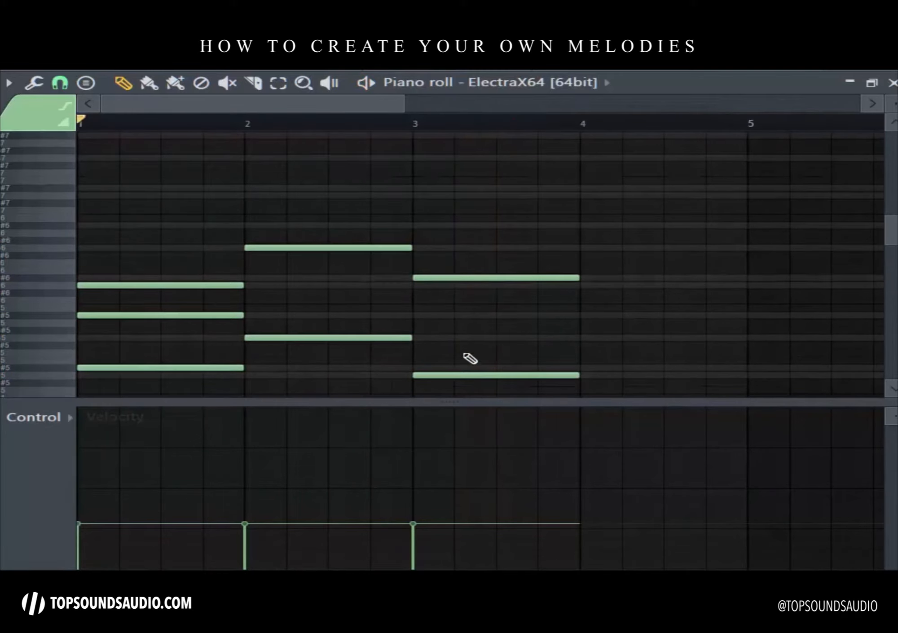
left_click(425, 316)
key("space")
left_click_drag(503, 314, 489, 317)
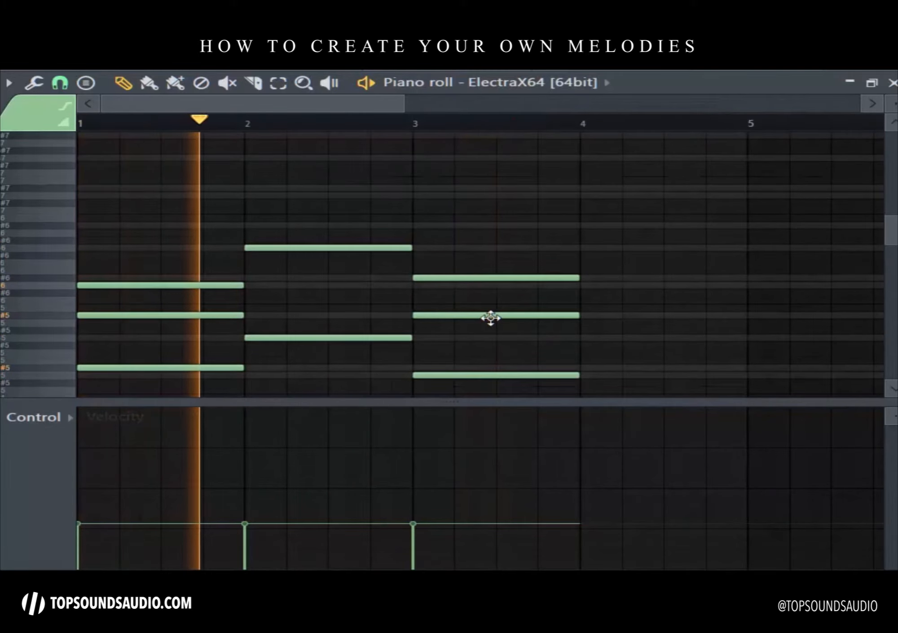
Step: Place a half-bar G5 note at the start of bar 4 and a half-bar G4 note in the bar's second half
left_click_drag(334, 106, 442, 115)
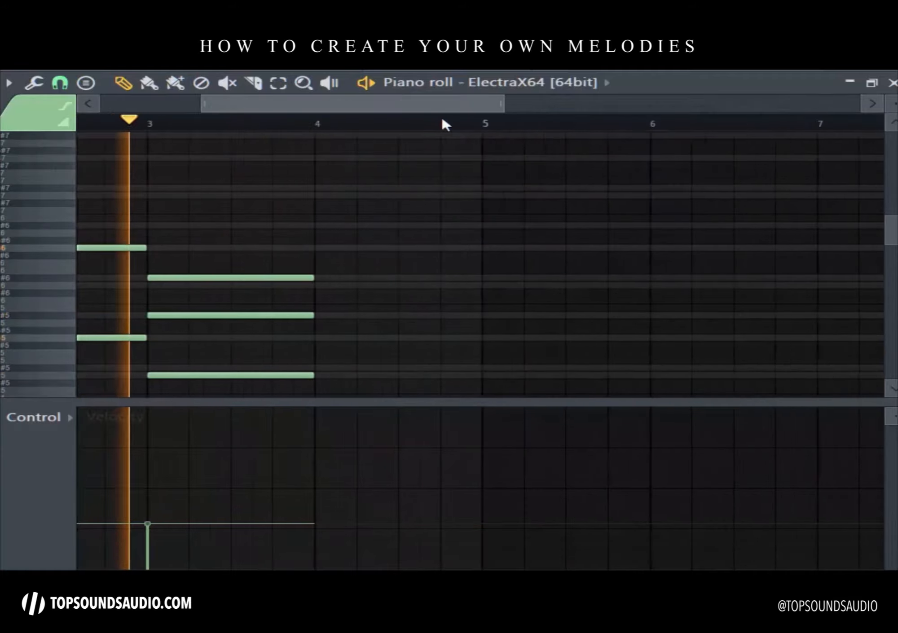
key("space")
left_click(295, 339)
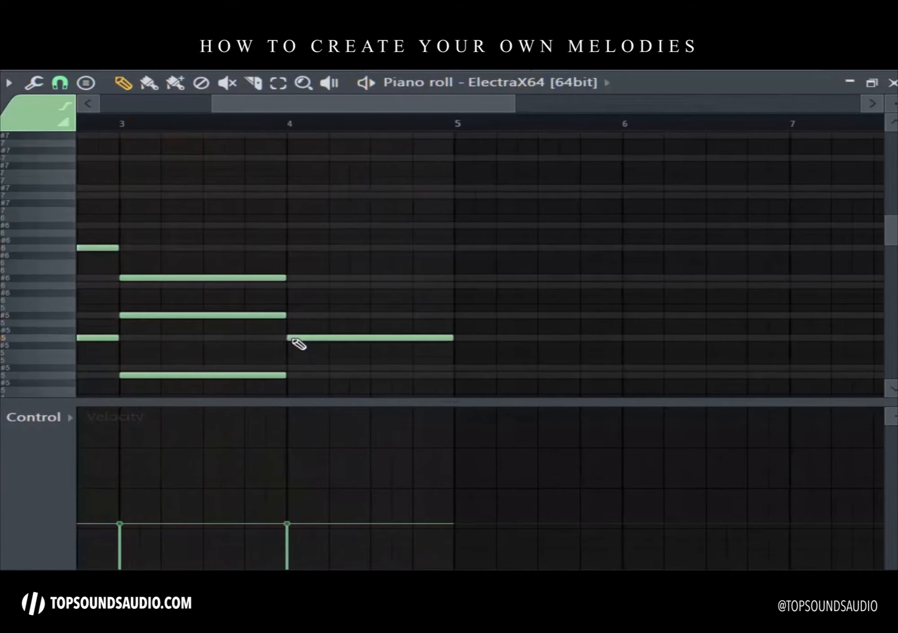
left_click_drag(454, 341, 373, 343)
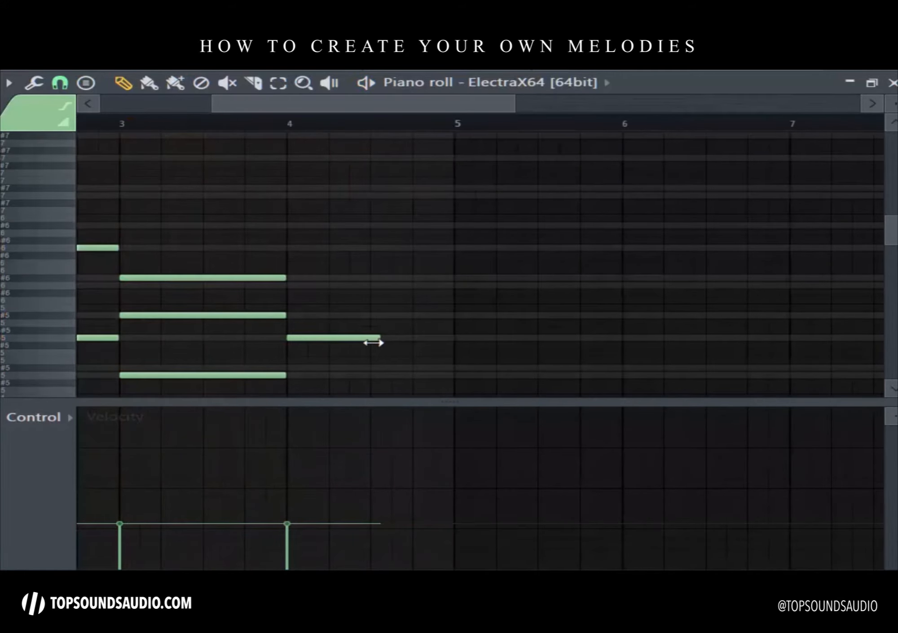
scroll(397, 334, "down", 3)
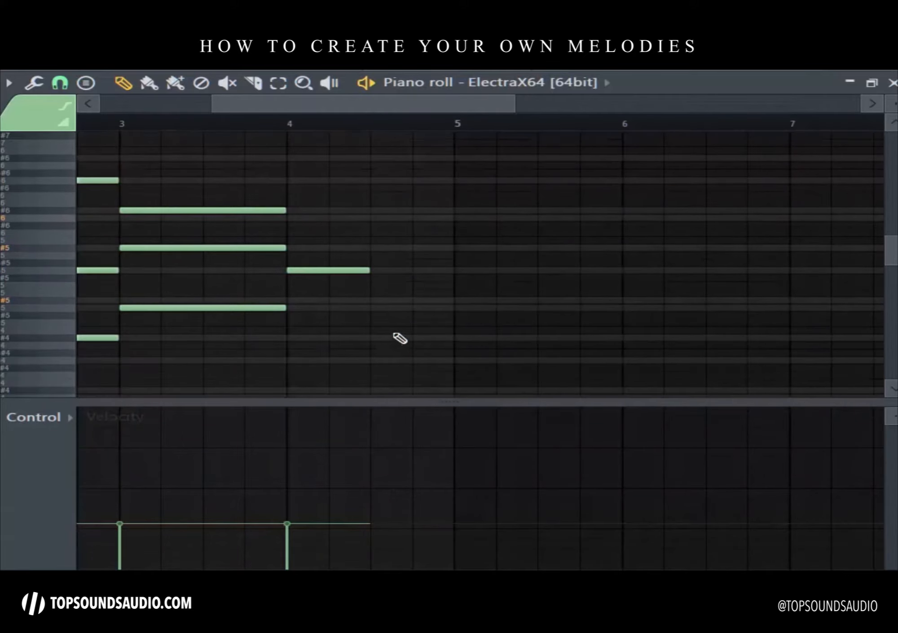
left_click(383, 341)
left_click_drag(372, 339, 372, 362)
Step: Place a half-bar D#4 note below the G5, aligned to the start of bar 4
scroll(310, 337, "down", 3)
left_click(281, 322)
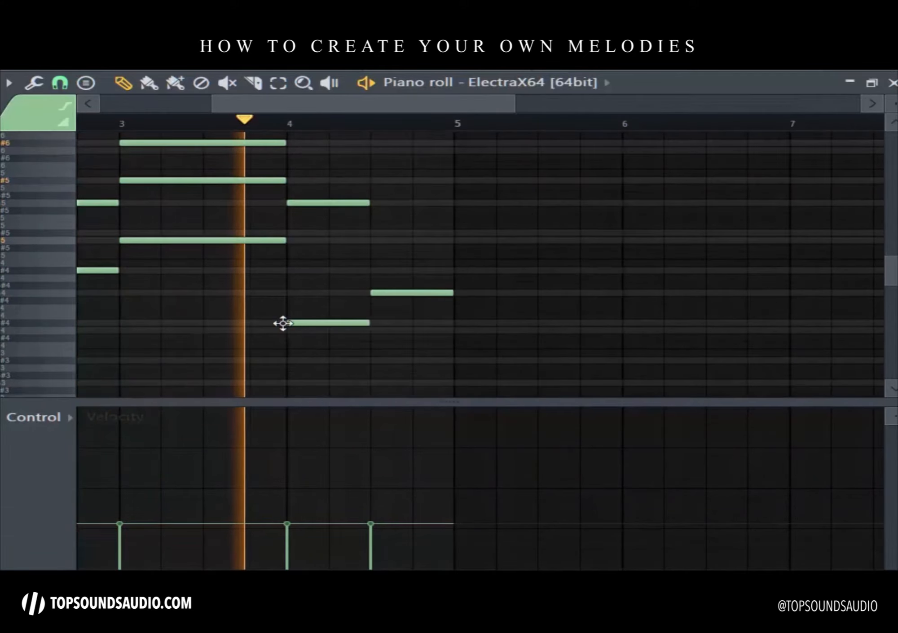
mouse_move(281, 323)
left_mouse_down()
mouse_move(295, 325)
mouse_move(285, 323)
left_mouse_up()
key("space")
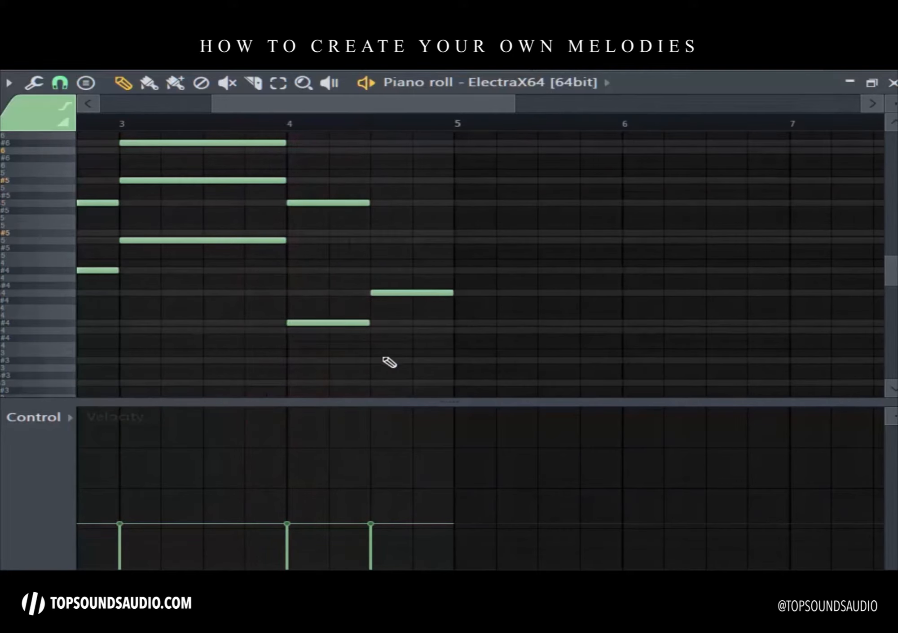
Step: Add a half-bar A#5 note above the G4 in the second half of bar 4 and play the melody
scroll(410, 347, "up", 3)
left_click(378, 253)
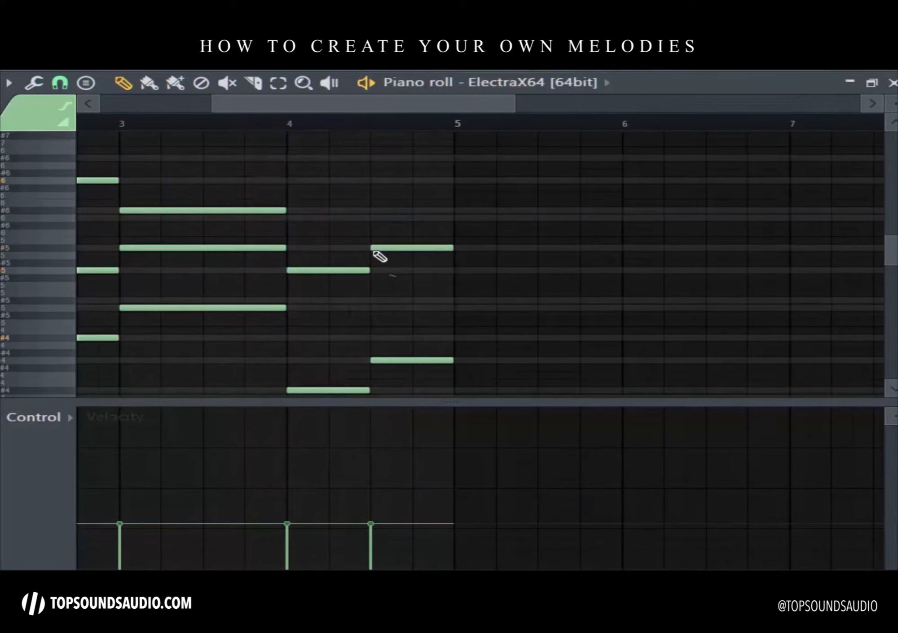
key("space")
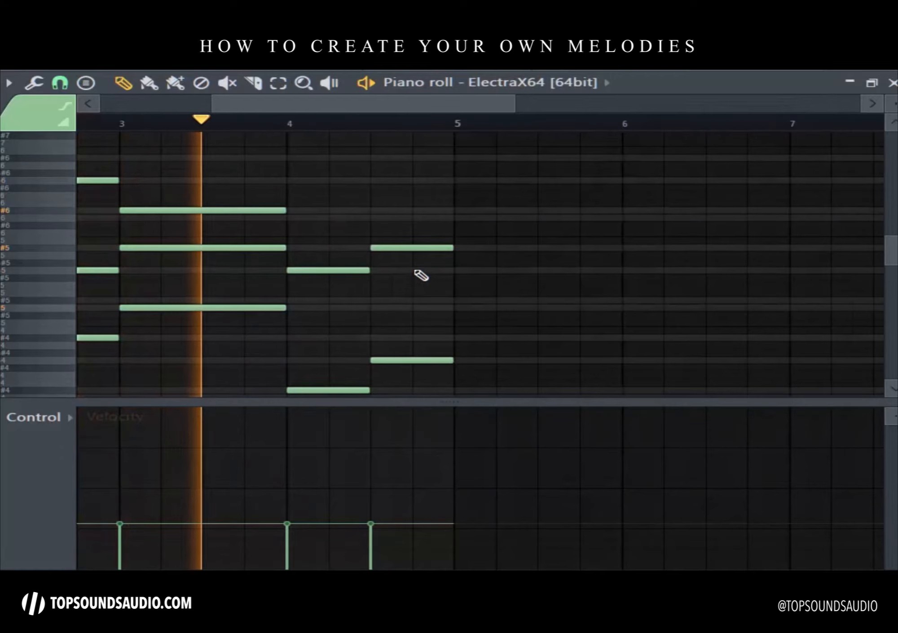
scroll(421, 276, "down", 1)
scroll(421, 276, "down", 2)
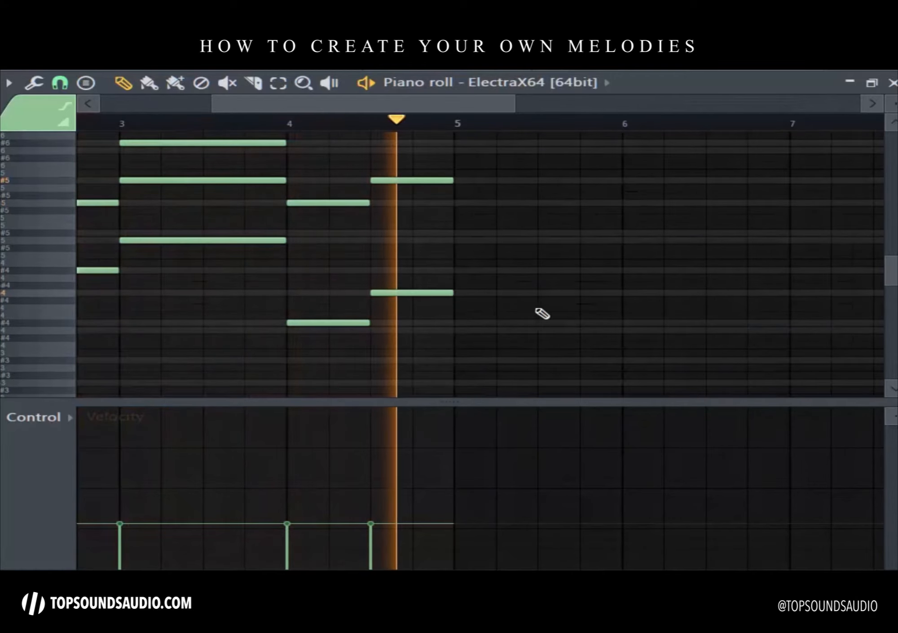
key("space")
Step: Raise the D#4 note at the start of bar 4 to A#4 and play back from around bar 4
left_click_drag(336, 322, 336, 272)
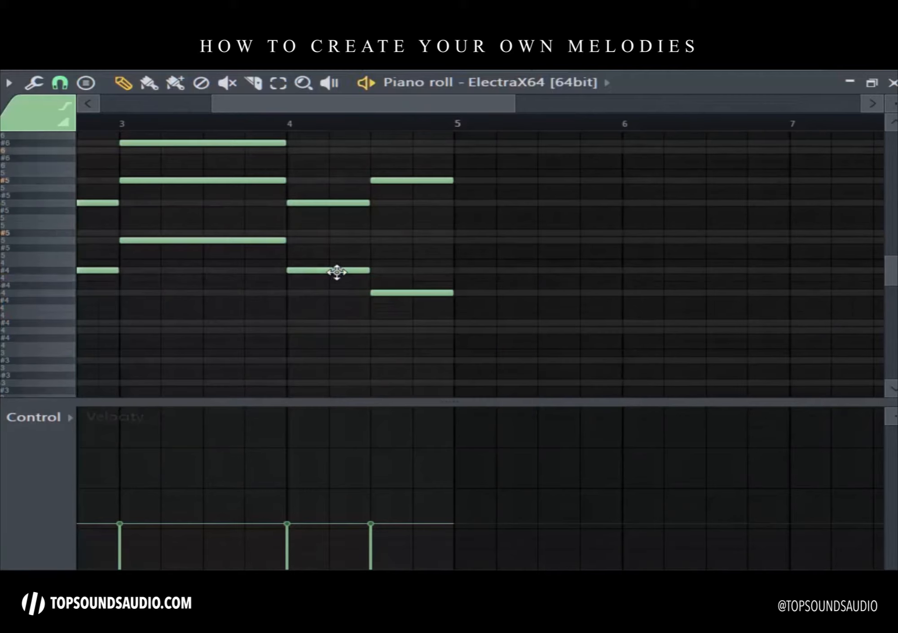
left_click(281, 122)
key("space")
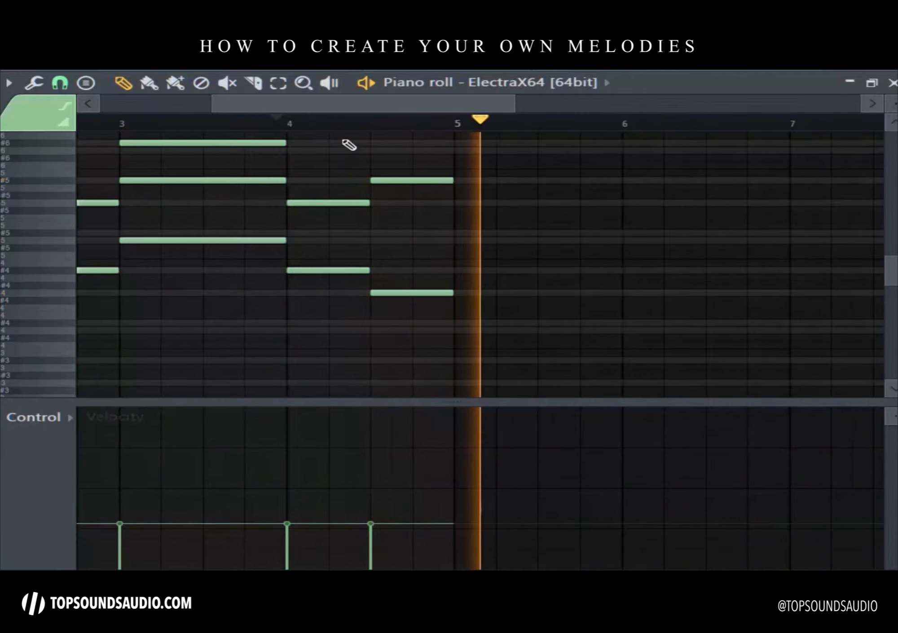
key("space")
Step: Select the time range from bar 1 to the start of bar 5, including all its notes
scroll(339, 136, "down", 3)
scroll(382, 273, "up", 1)
scroll(397, 290, "down", 1)
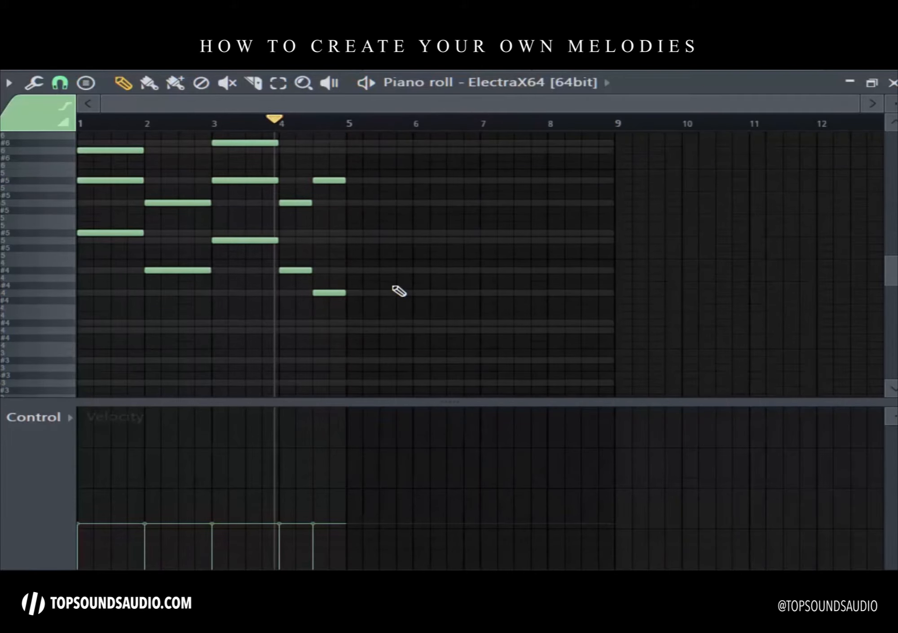
scroll(430, 253, "up", 2)
scroll(463, 267, "up", 2)
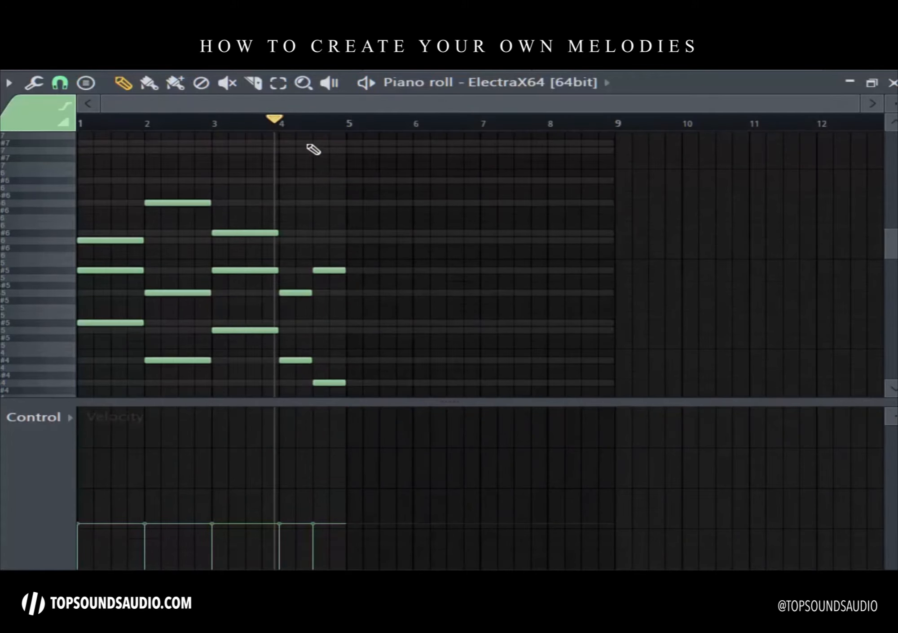
left_click(278, 82)
left_click_drag(350, 127, 77, 125)
scroll(328, 131, "up", 7)
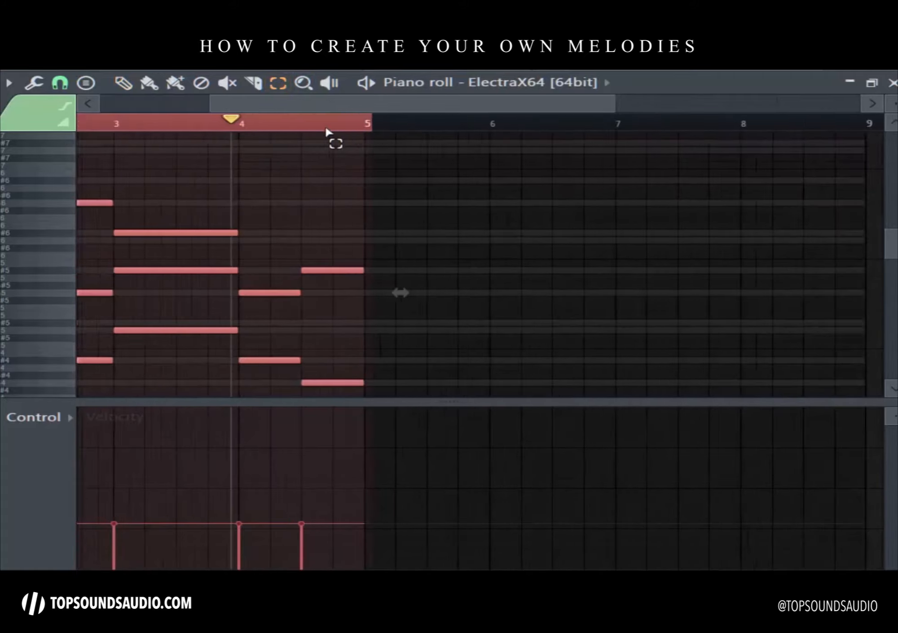
scroll(418, 133, "up", 1)
scroll(367, 120, "down", 5)
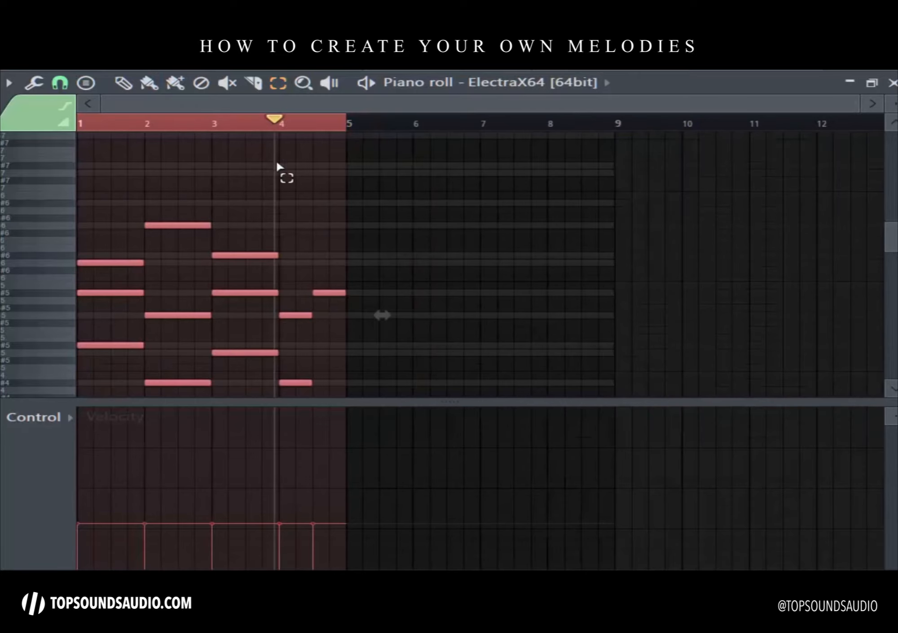
Step: Deselect the notes, play the selected four-bar range from the start, and return to the Draw tool
left_click(277, 167)
key("space")
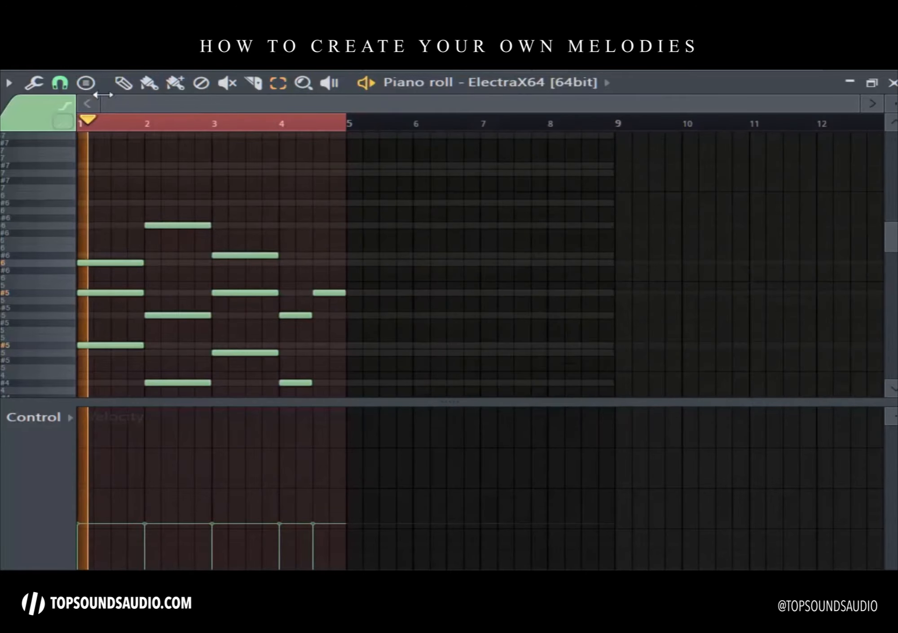
left_click(123, 83)
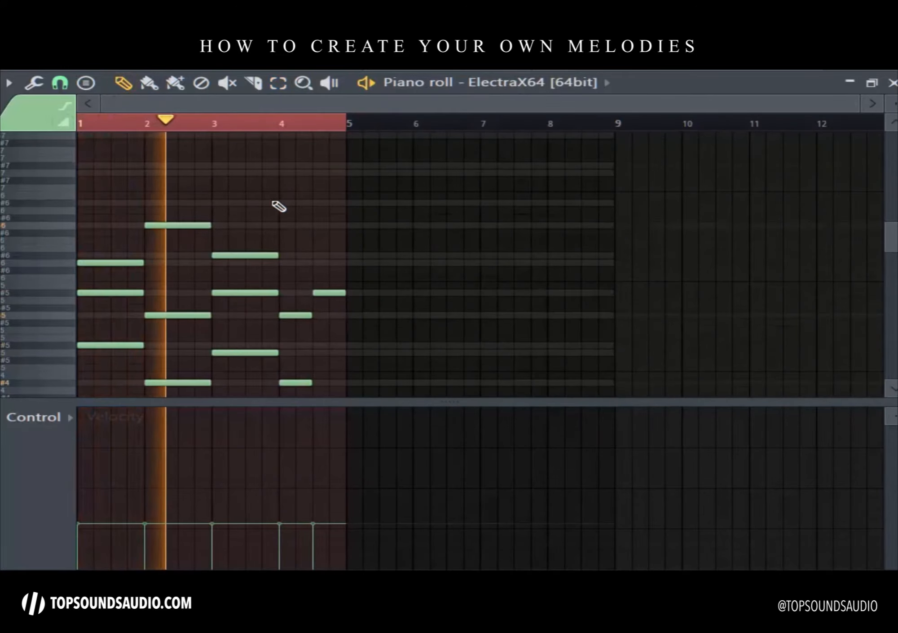
key("space")
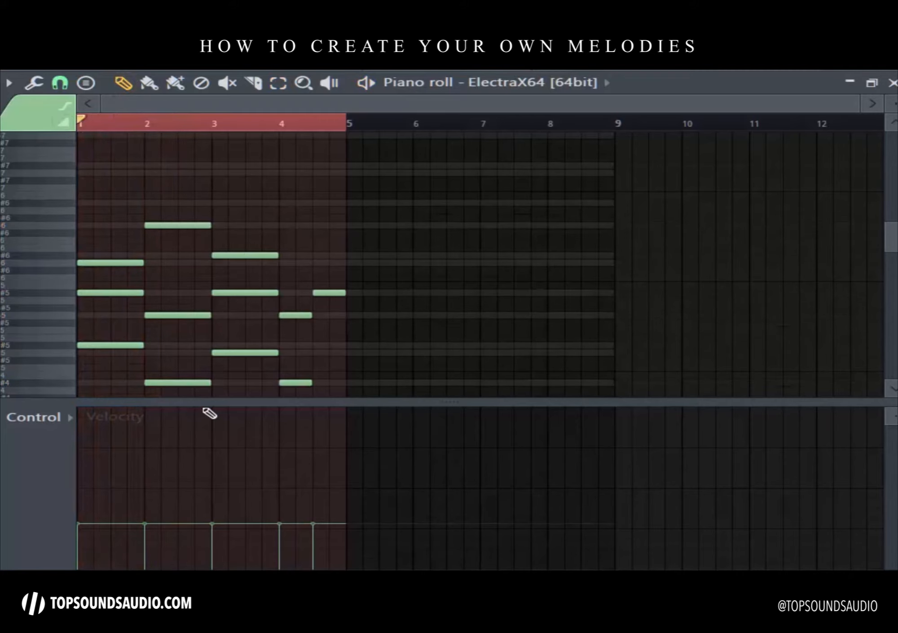
Step: Select all the chord notes in bars 1 to 4 and open the Strum tool for them
scroll(345, 312, "down", 2)
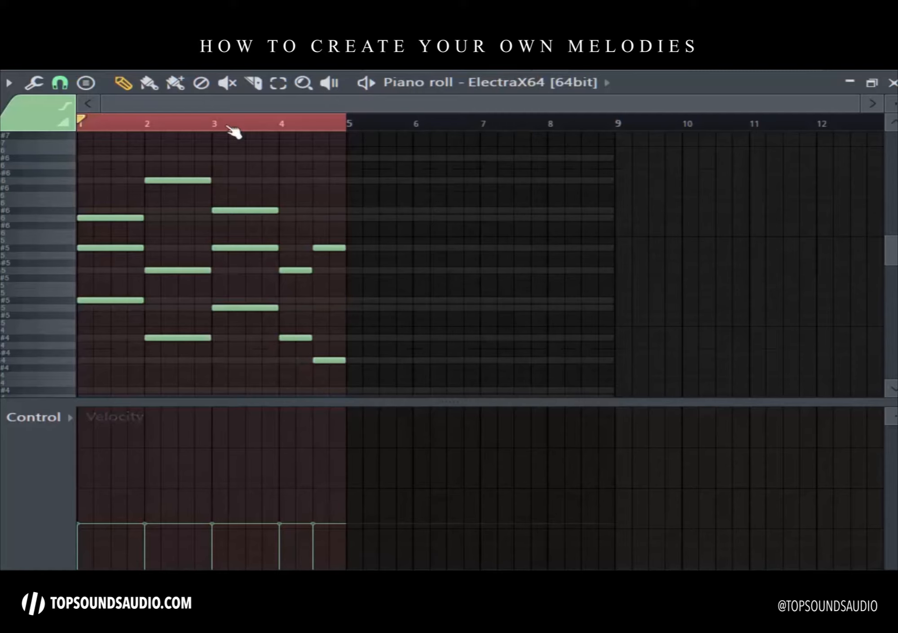
left_click(278, 83)
left_click_drag(413, 389, 78, 169)
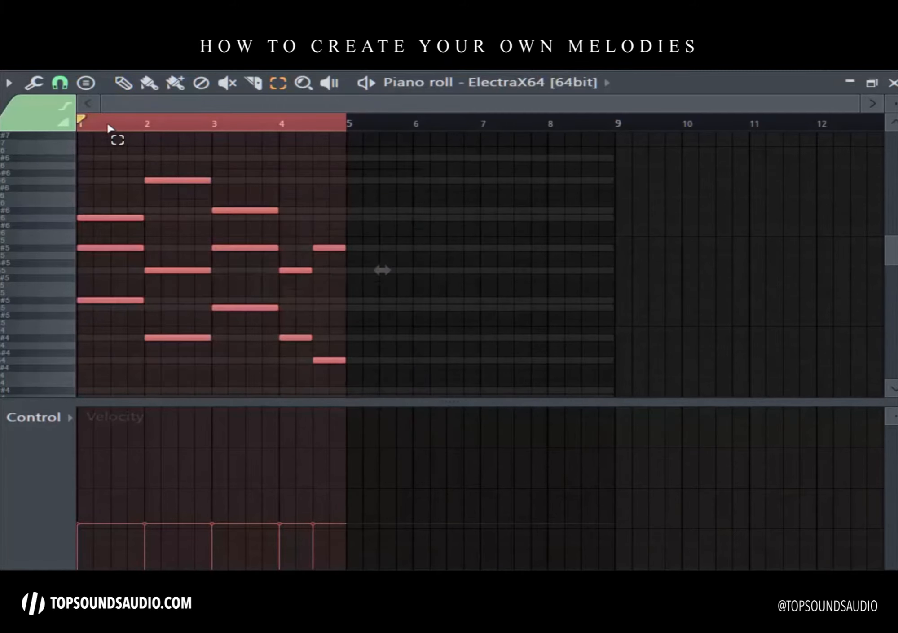
left_click(35, 84)
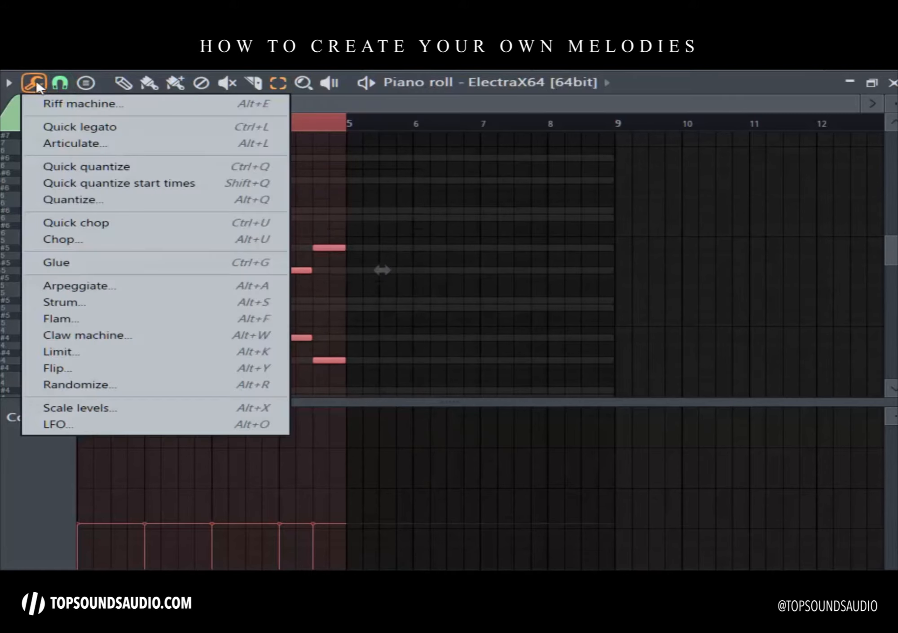
left_click(100, 302)
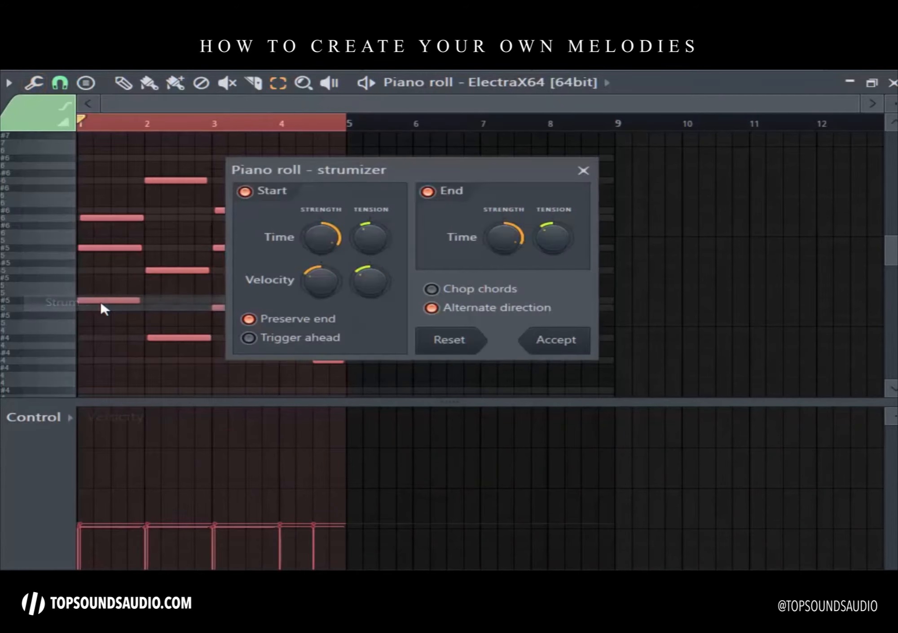
Step: Try a stronger and a reversed start time strength for the strum, and return it to a slight positive amount
left_click_drag(315, 240, 314, 219)
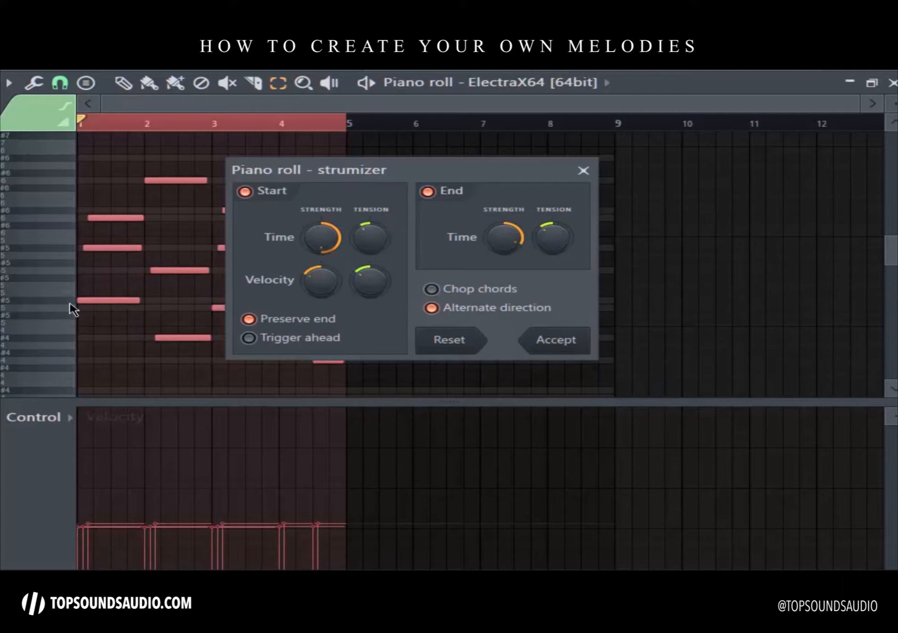
left_click_drag(316, 234, 316, 252)
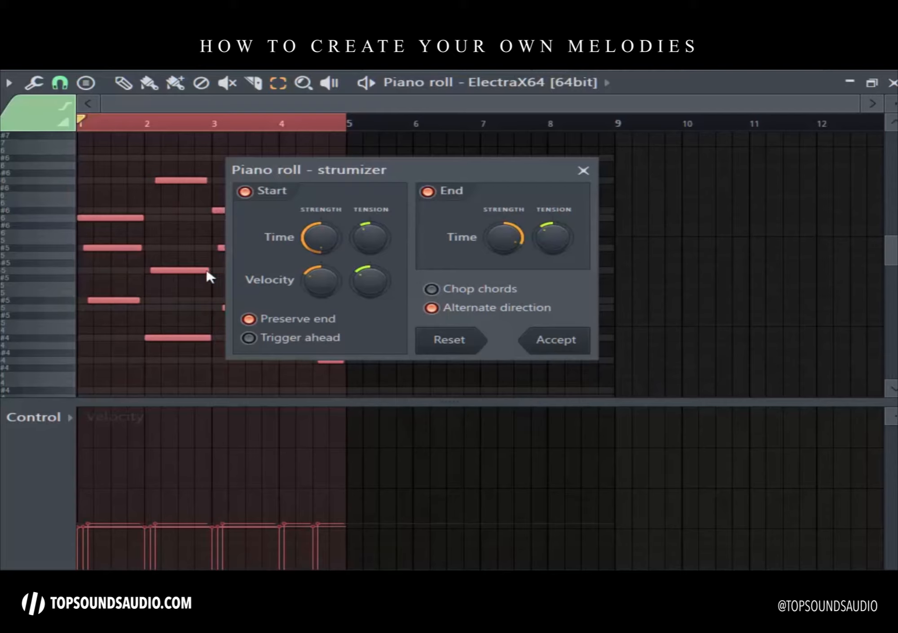
mouse_move(325, 240)
left_mouse_down()
mouse_move(325, 211)
mouse_move(324, 223)
left_mouse_up()
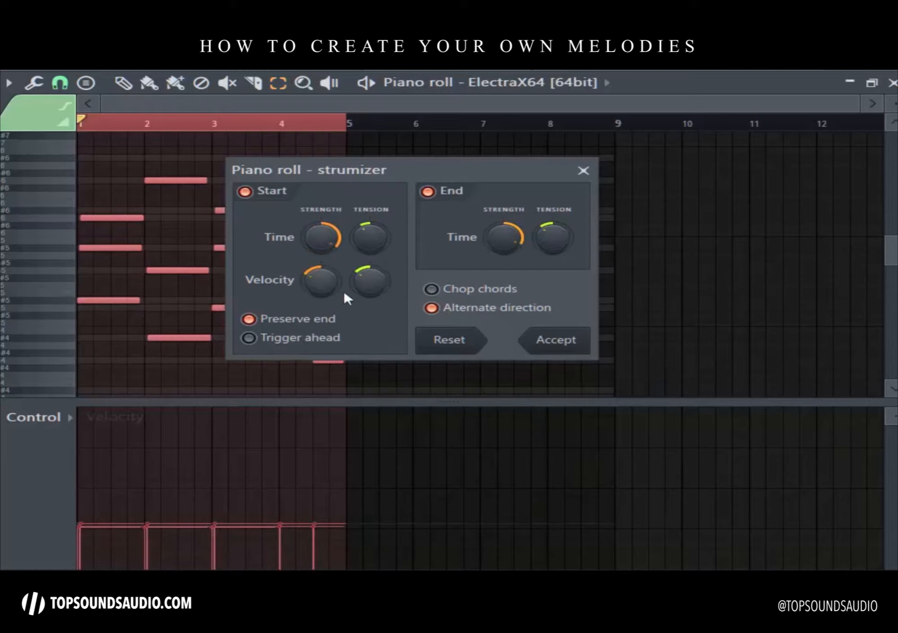
Step: Make the strum's velocity strength and tension positive, nearly centre its start time tension, reduce the end time strength, and apply and audition it
mouse_move(320, 283)
left_mouse_down()
mouse_move(321, 265)
mouse_move(320, 289)
left_mouse_up()
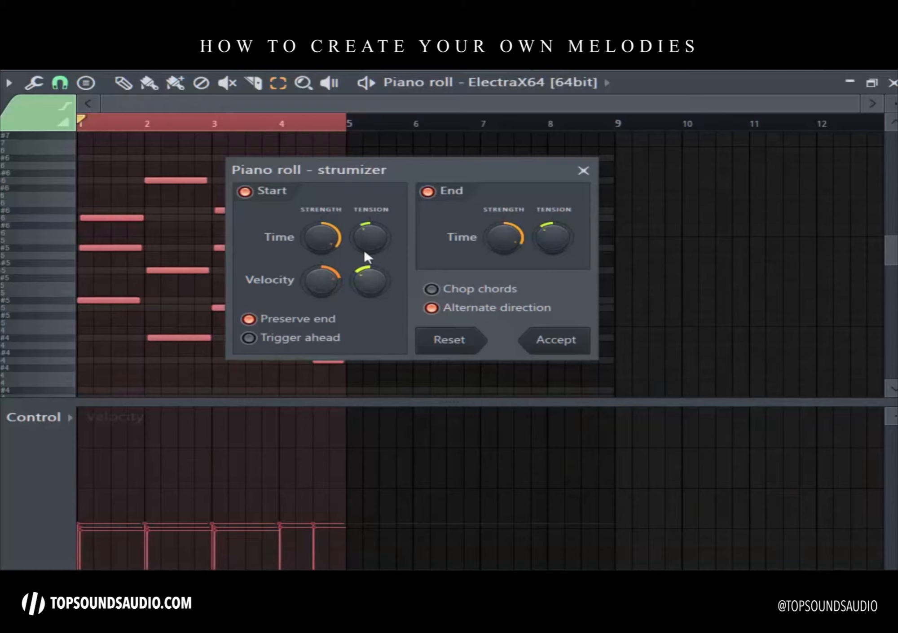
mouse_move(371, 238)
left_mouse_down()
mouse_move(370, 254)
mouse_move(370, 242)
left_mouse_up()
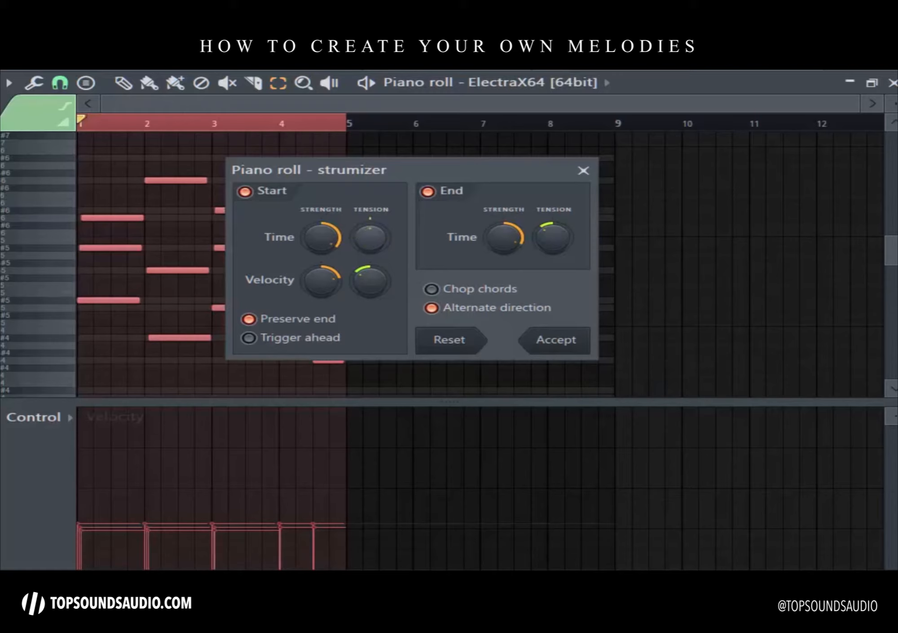
left_click_drag(379, 288, 379, 272)
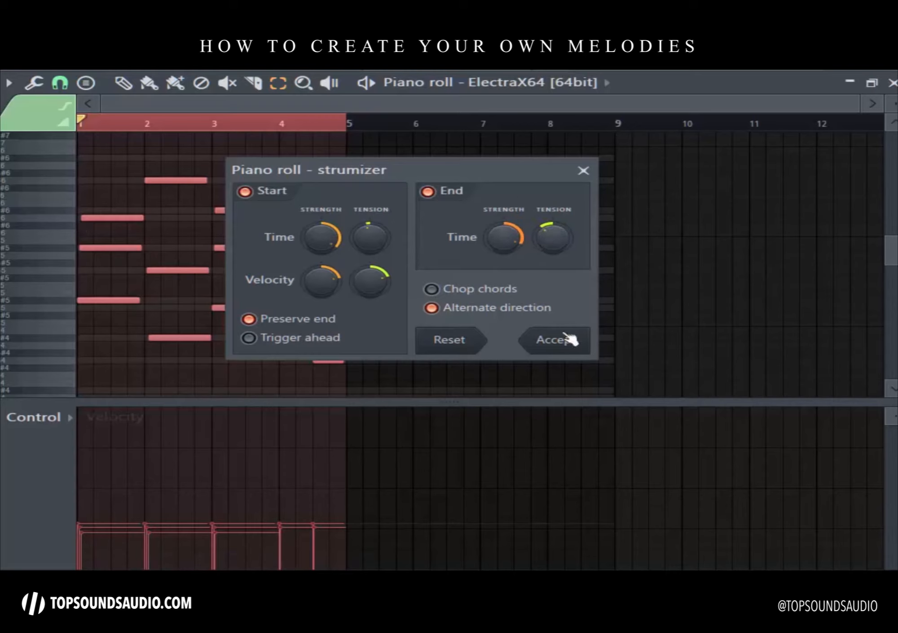
mouse_move(516, 237)
left_mouse_down()
mouse_move(516, 228)
mouse_move(514, 245)
left_mouse_up()
left_click(570, 345)
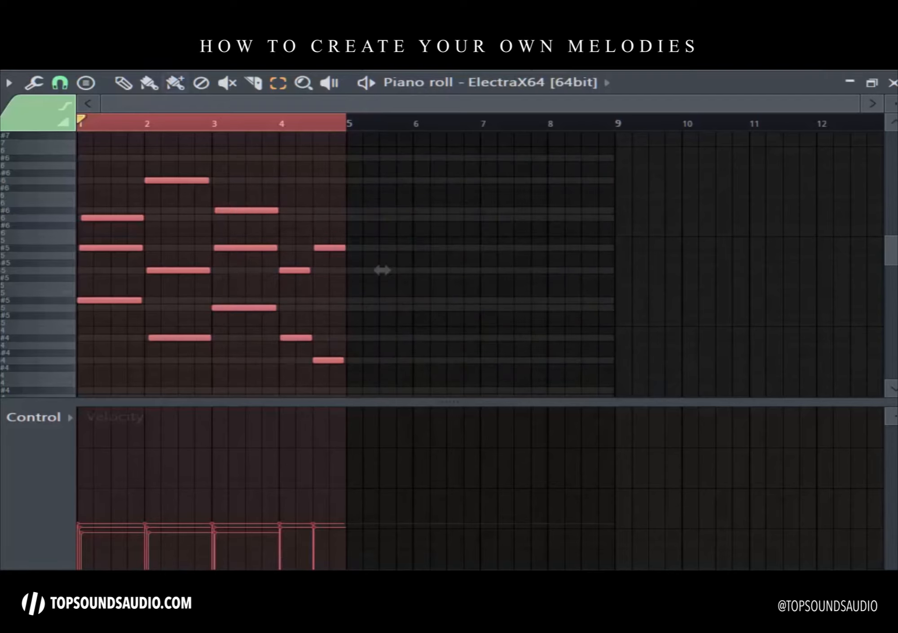
key("space")
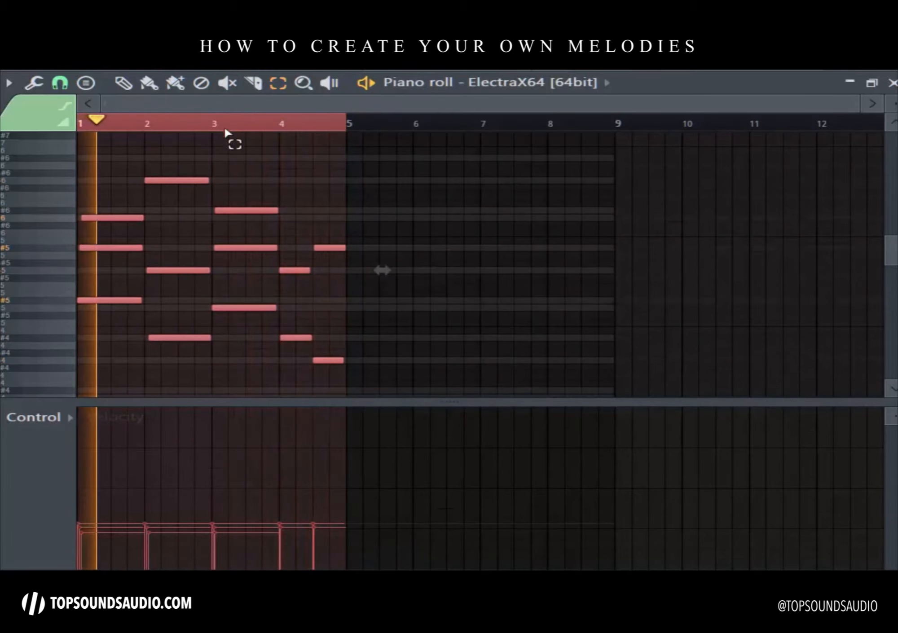
key("space")
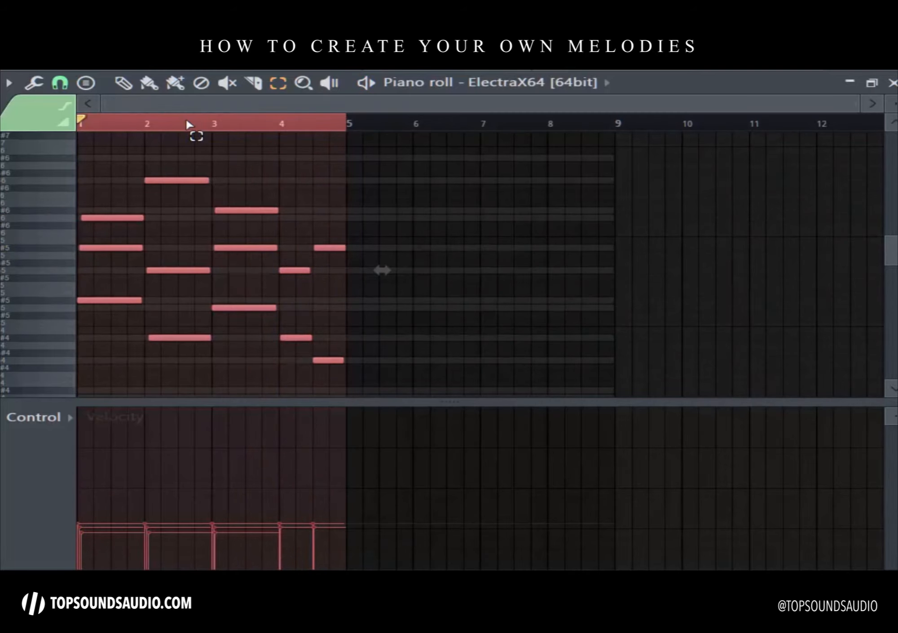
Step: Deselect the chords and add quarter notes G7 and D#7 on beats 1 and 2 of bar 1, auditioning them
scroll(187, 123, "up", 5)
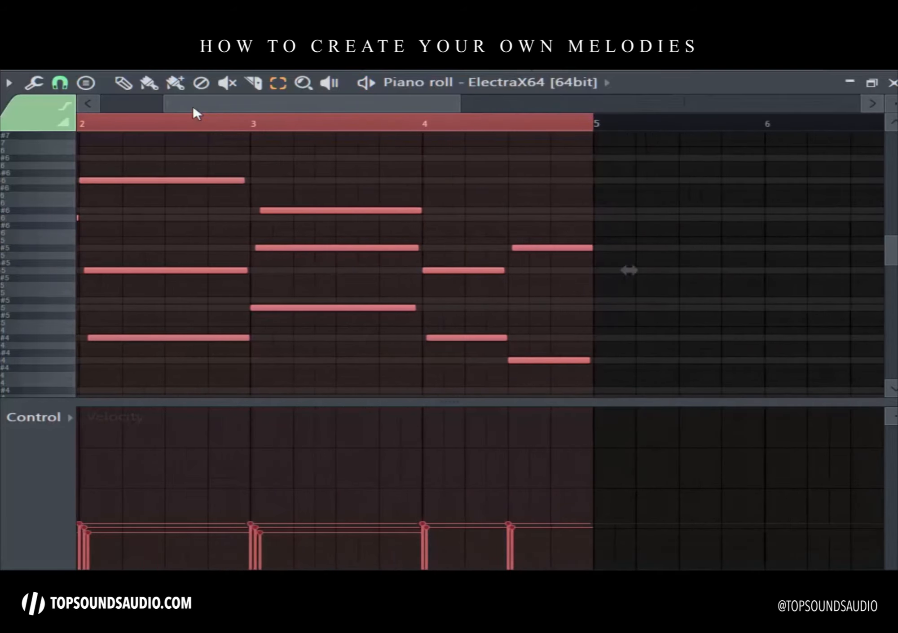
left_click_drag(194, 106, 0, 105)
left_click(116, 84)
scroll(187, 195, "up", 5)
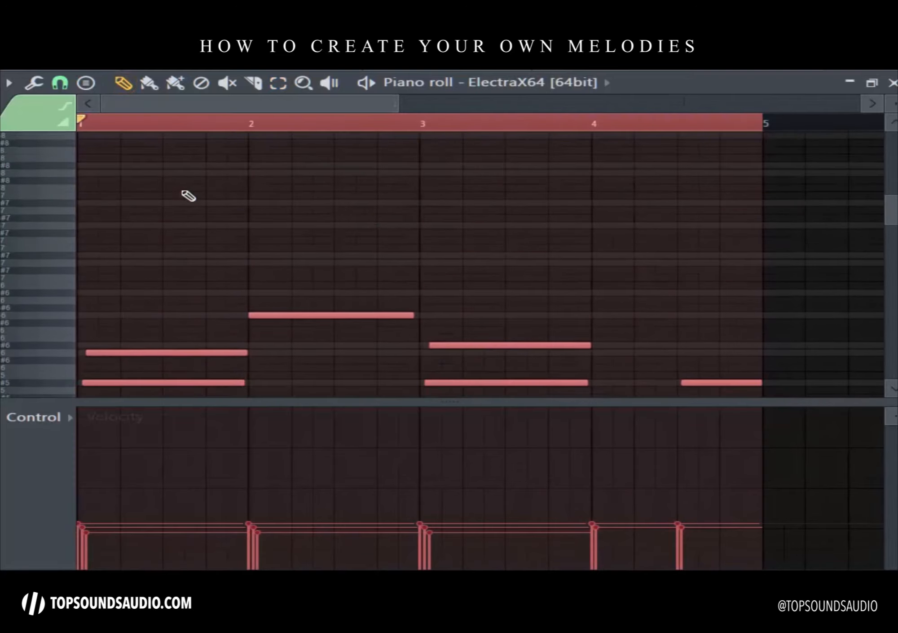
left_click_drag(891, 106, 798, 385)
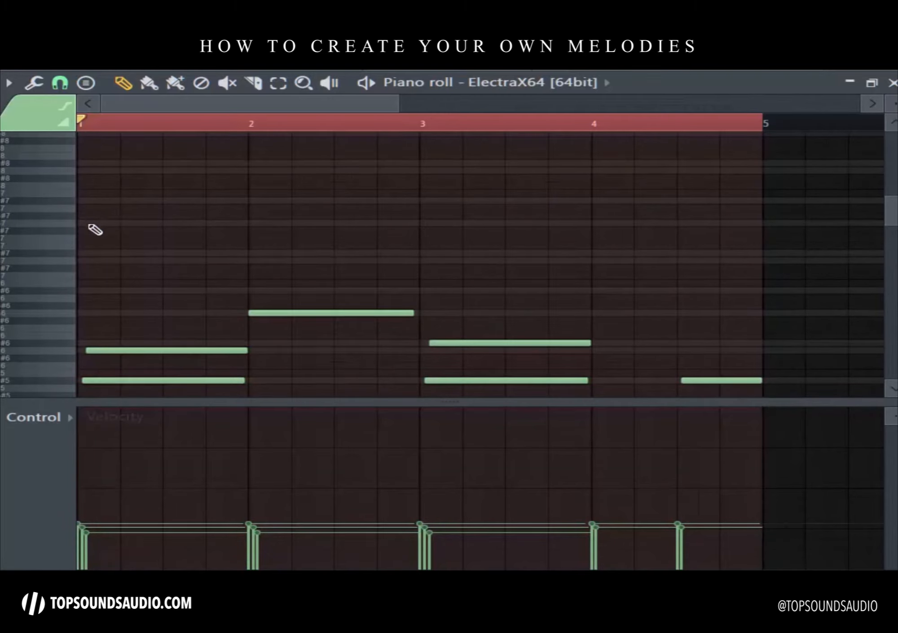
left_click(90, 224)
left_click_drag(161, 224, 113, 225)
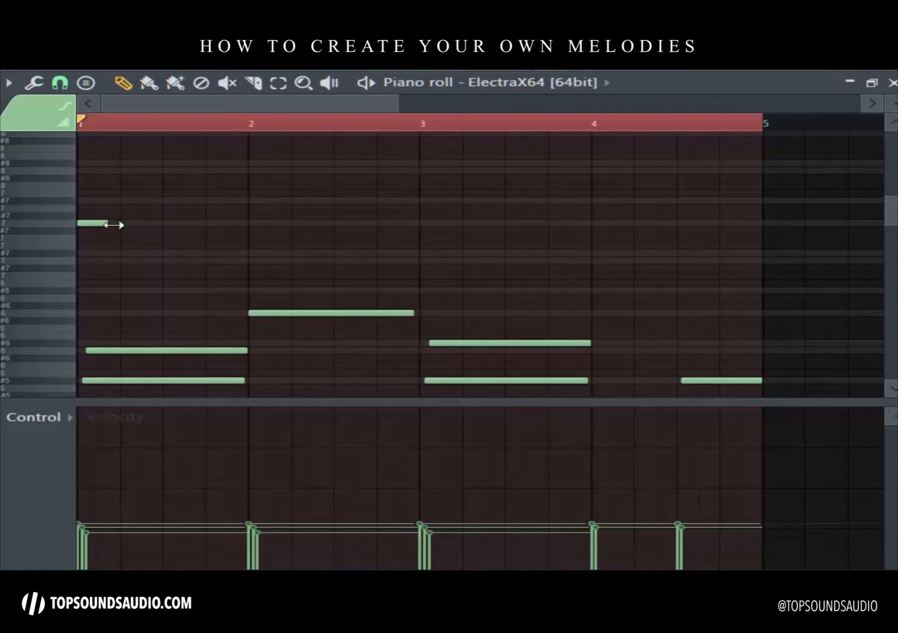
key("space")
left_click(125, 253)
key("space")
key("space")
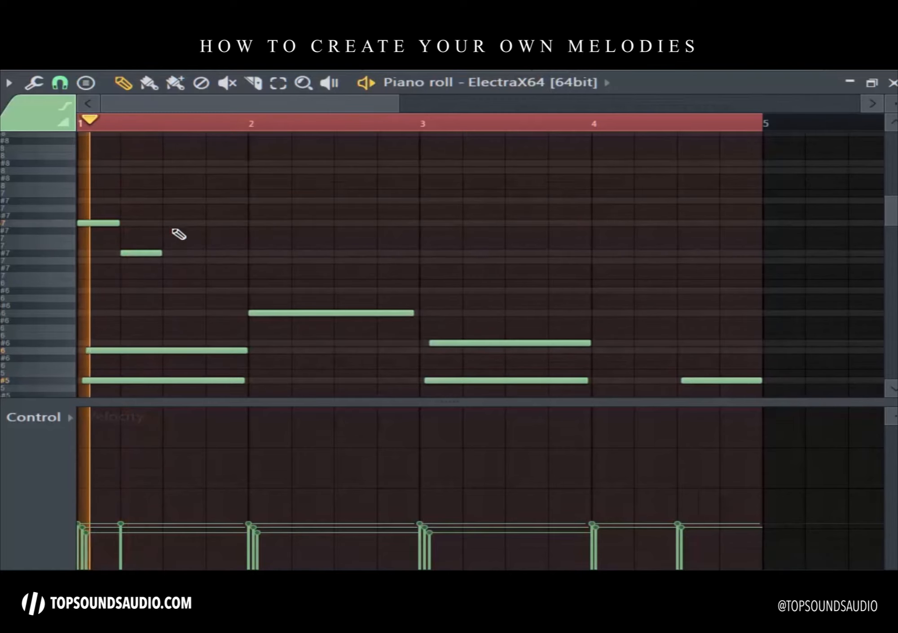
Step: Add quarter notes A#7 and A#6 on beats 3 and 4 of bar 1 and play them back
key("space")
left_click(176, 201)
key("space")
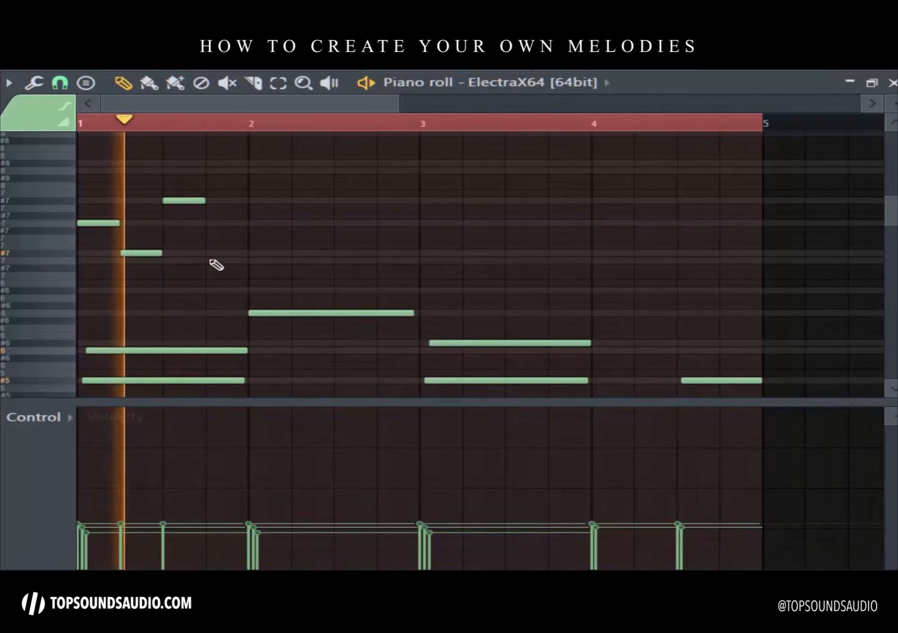
key("space")
key("space")
left_click(209, 292)
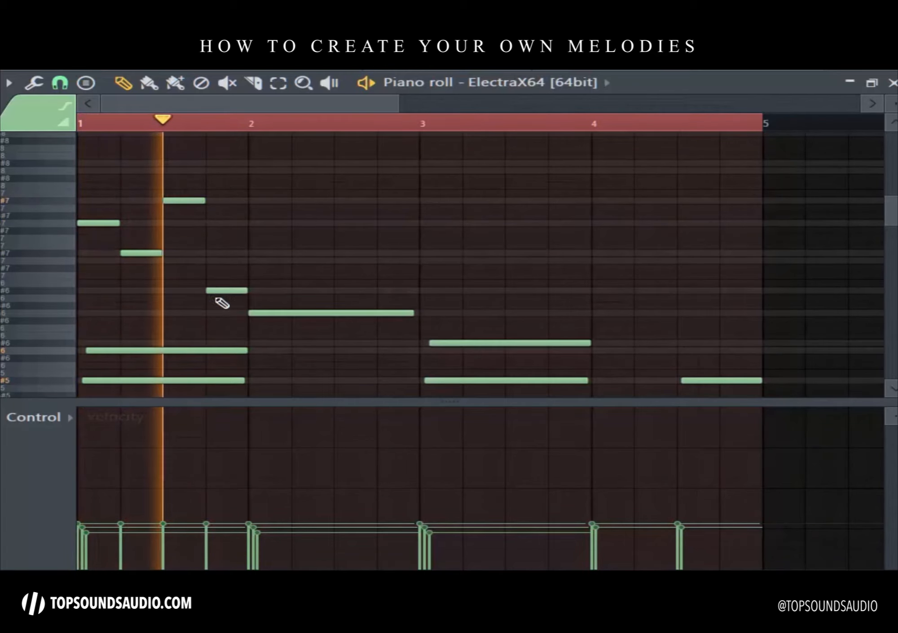
key("space")
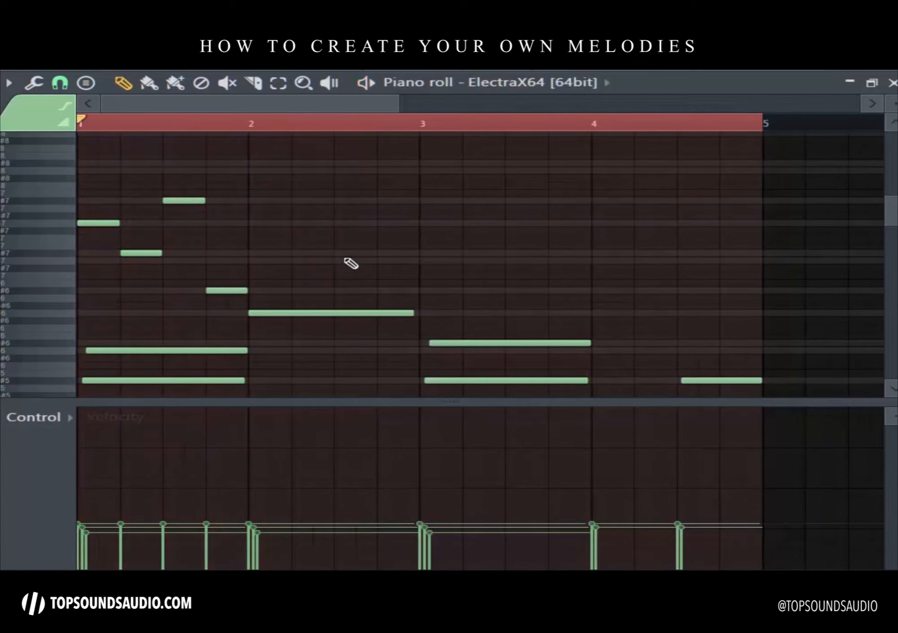
Step: Add a D7 quarter note on beat 3 of bar 2 and play the melody so far
left_click(340, 261)
key("space")
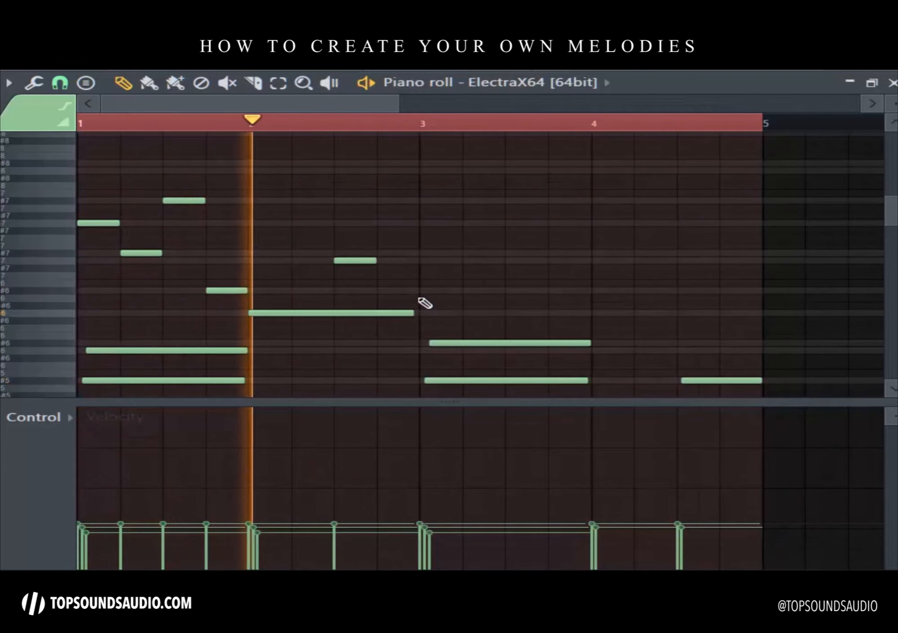
left_click_drag(265, 102, 311, 115)
key("space")
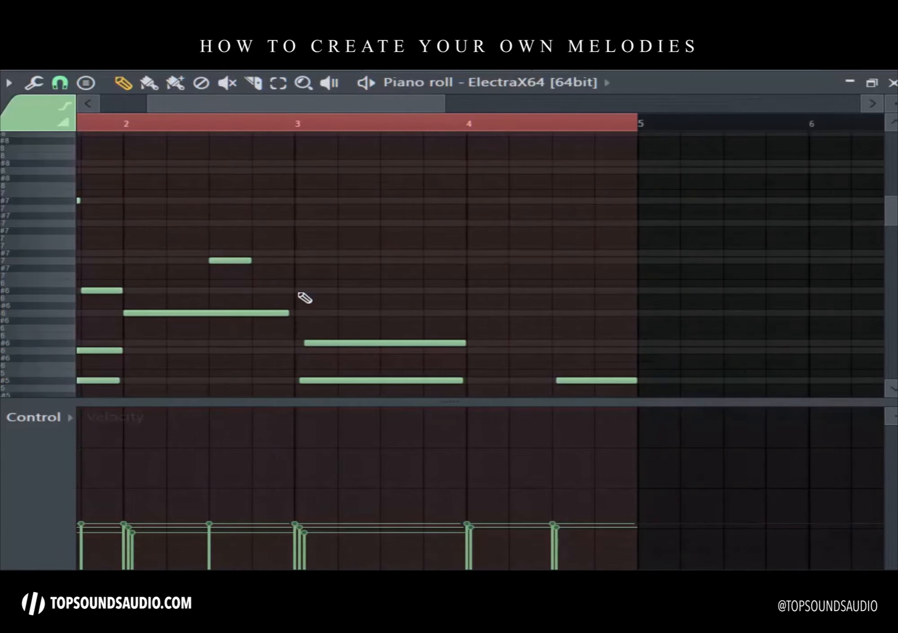
Step: Fill bar 3 with quarter notes A#6, G7, G6 and A#7, and add a D6 quarter note on beat 3 of bar 4
left_click(300, 292)
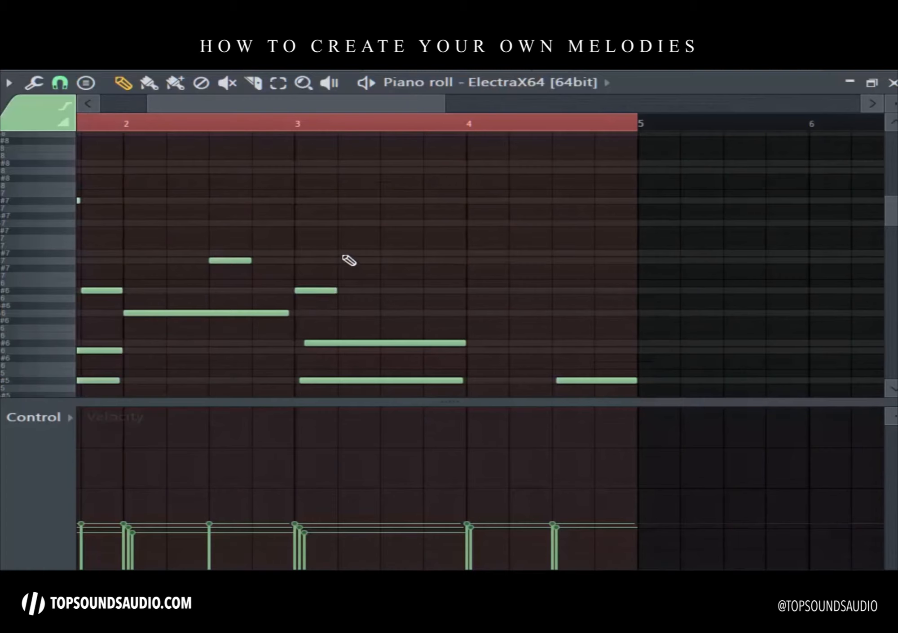
left_click(348, 223)
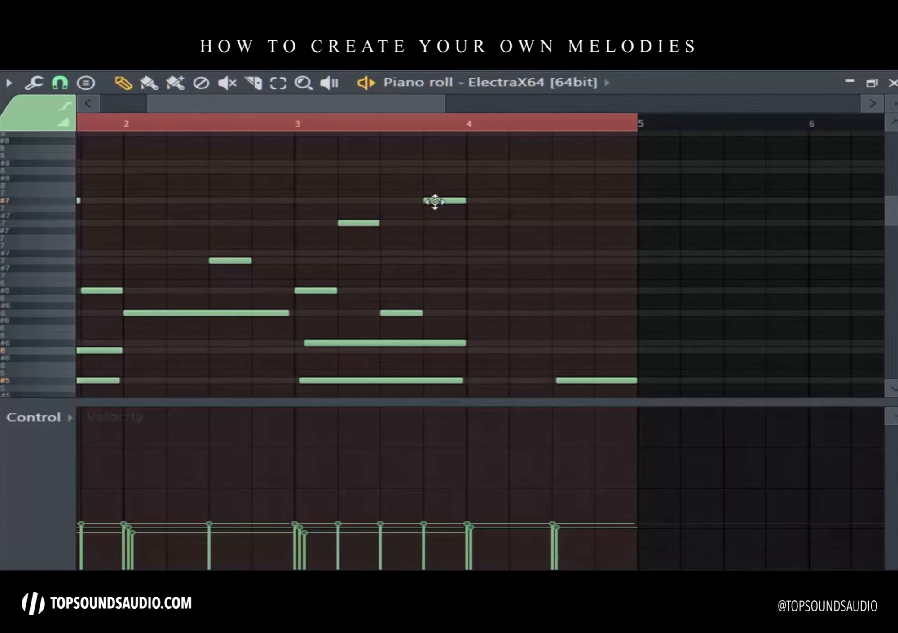
left_click_drag(437, 177, 439, 169)
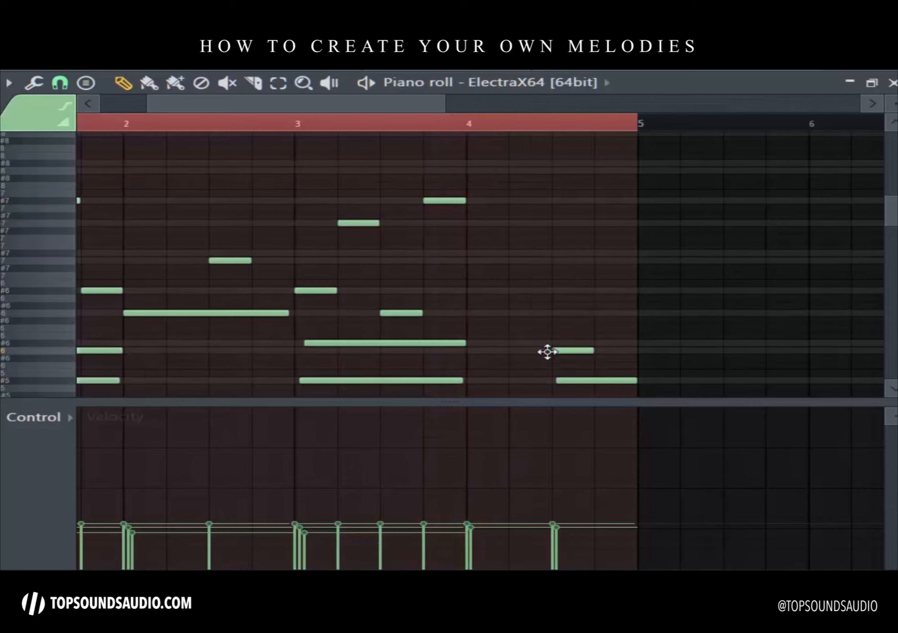
Step: Set the playback position on the last beat of bar 3 and listen to the whole four-bar melody
left_click(449, 122)
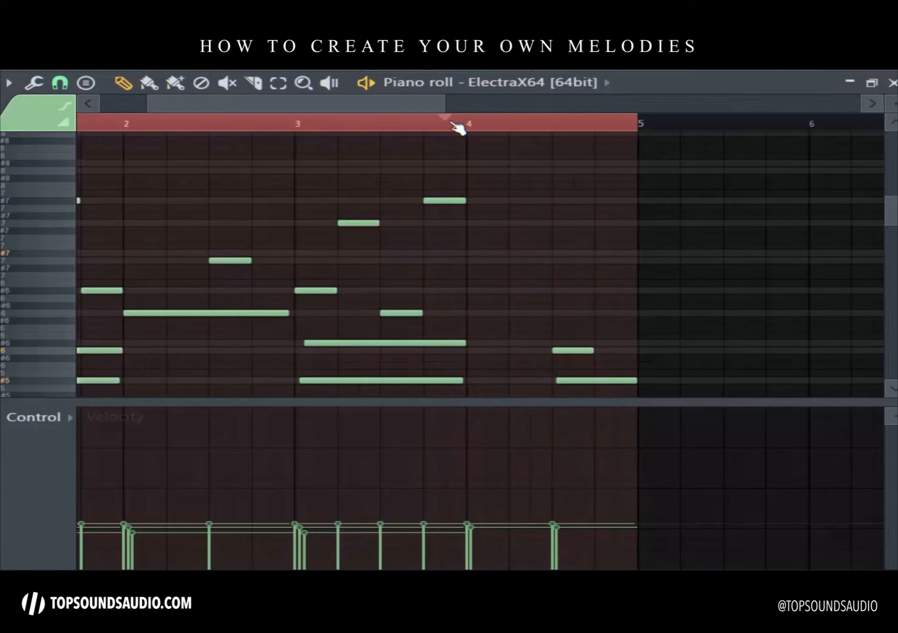
scroll(457, 127, "down", 4)
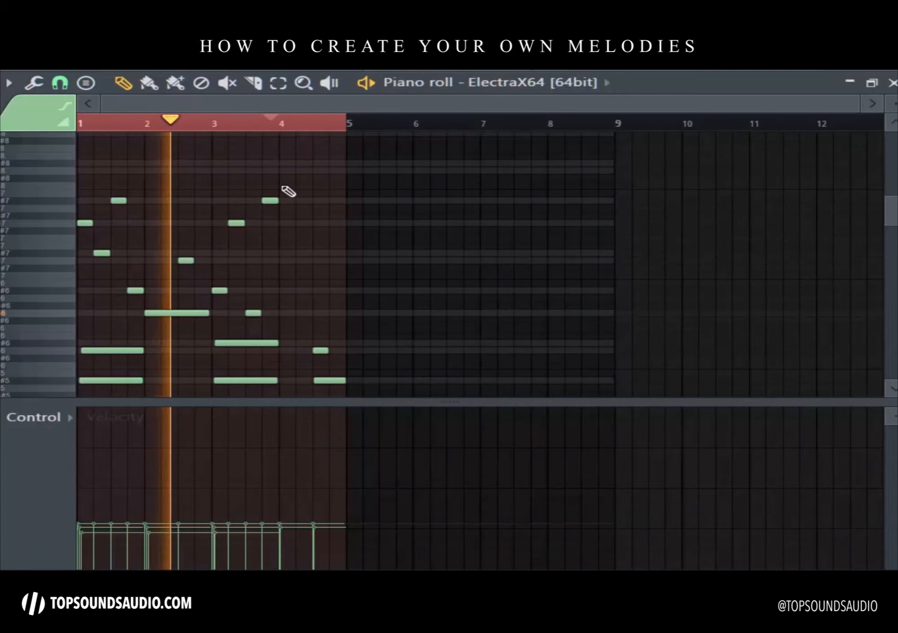
left_click(278, 82)
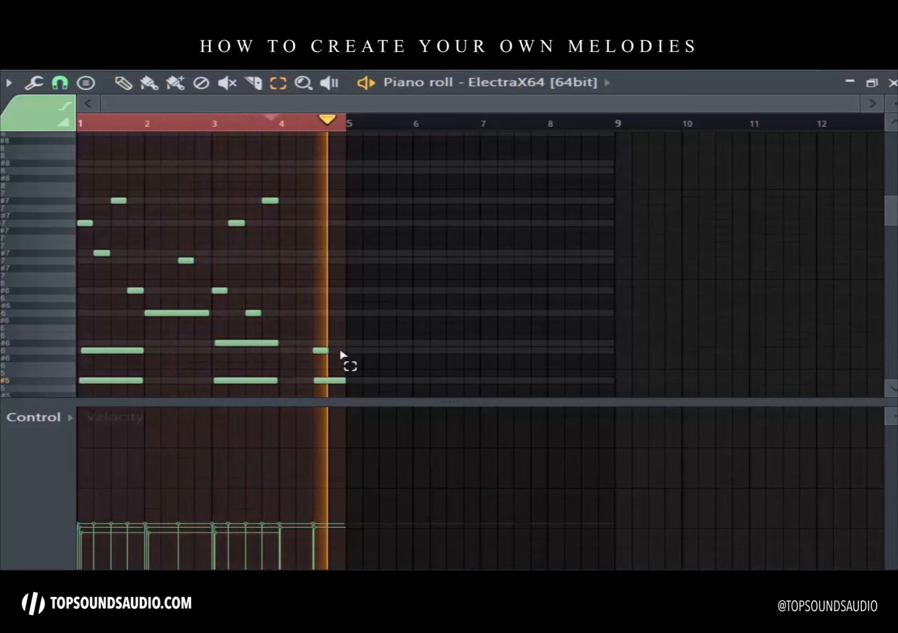
Step: Add quarter notes D7 and G6 above the D6 on beat 3 of bar 4
scroll(306, 231, "up", 4)
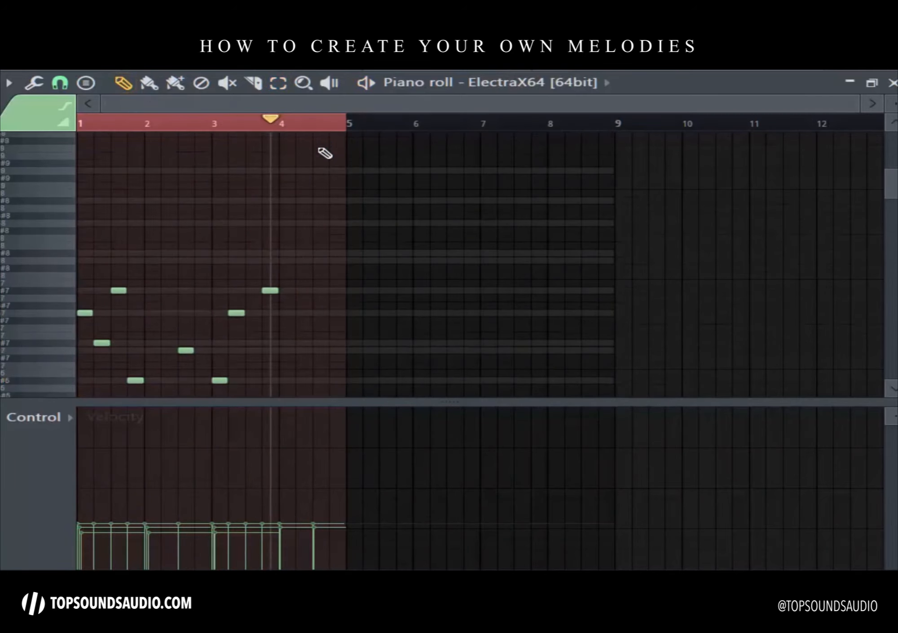
scroll(318, 134, "up", 5)
scroll(318, 135, "up", 3)
scroll(324, 169, "down", 12)
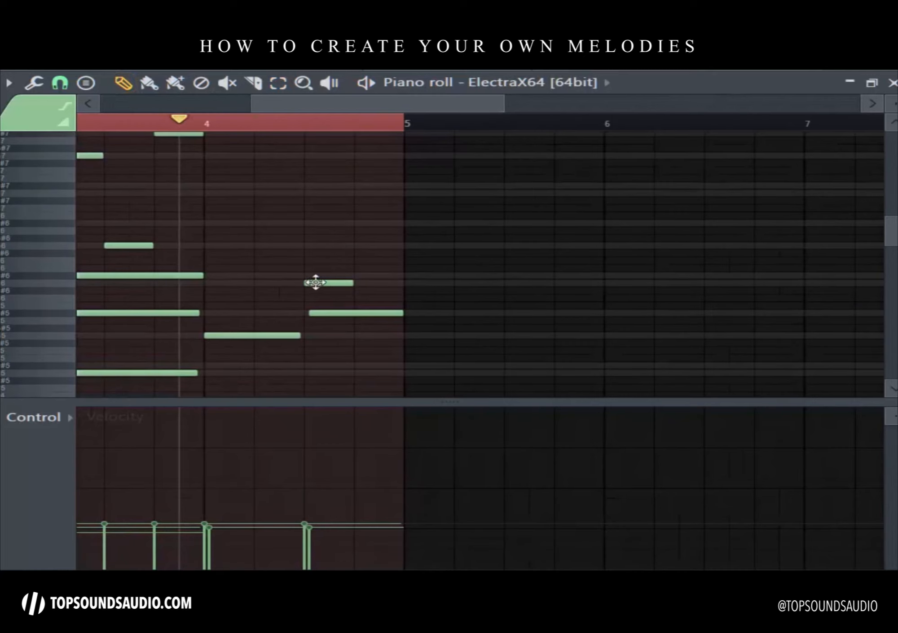
scroll(315, 282, "up", 1)
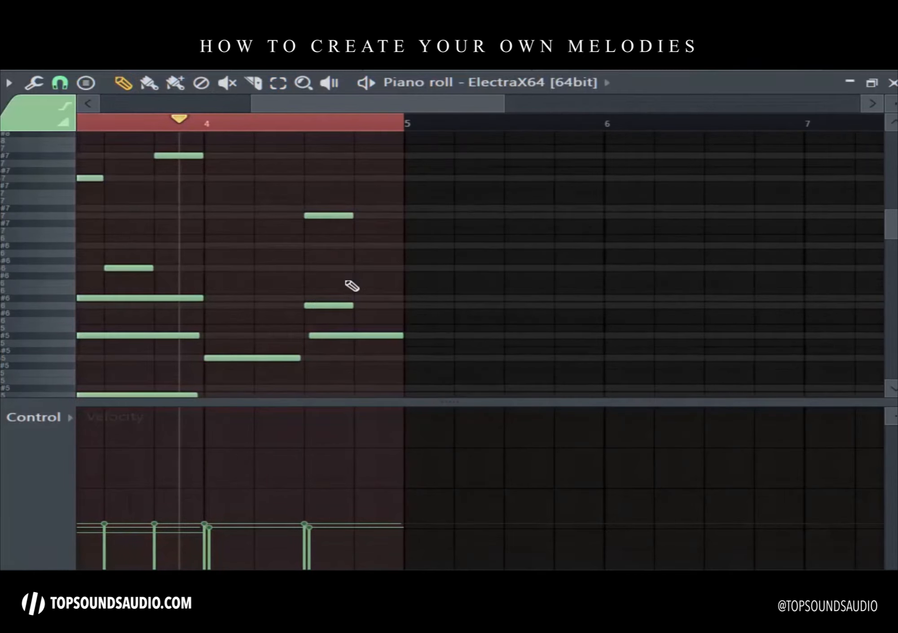
left_click_drag(276, 148, 266, 133)
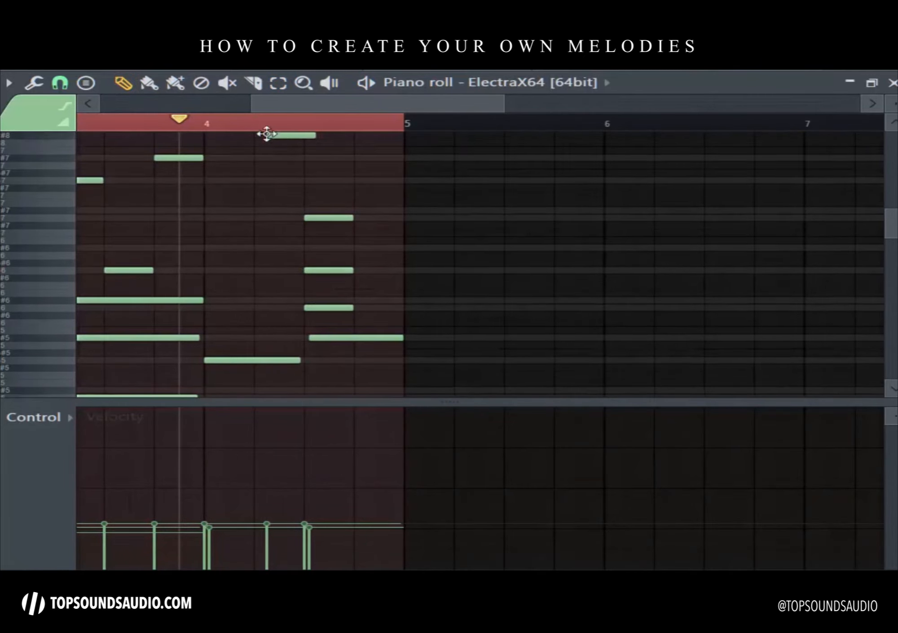
Step: Play bar 4 from around beat 2, and move the playback position back to the last beat of bar 3
left_click(274, 127)
key("space")
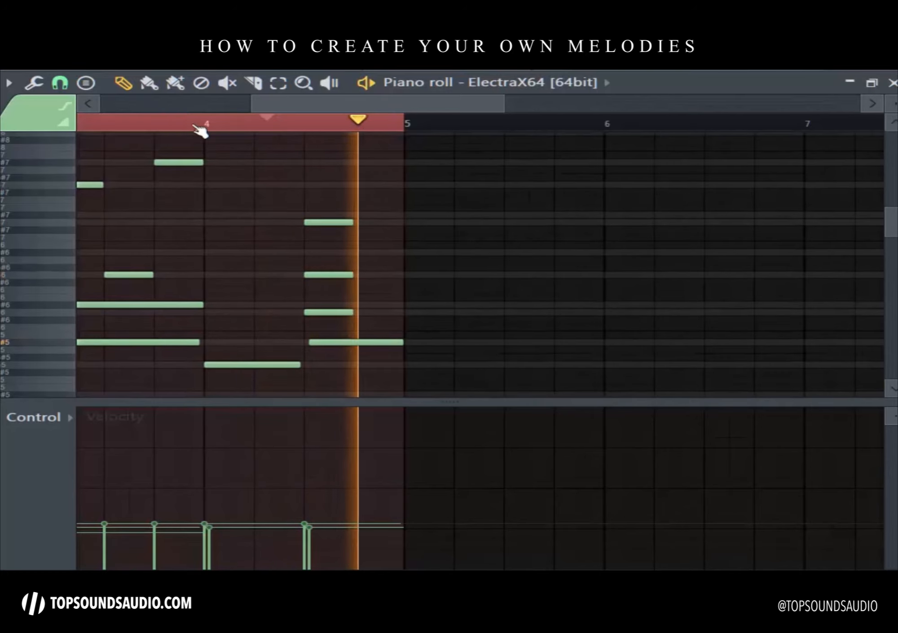
left_click(170, 126)
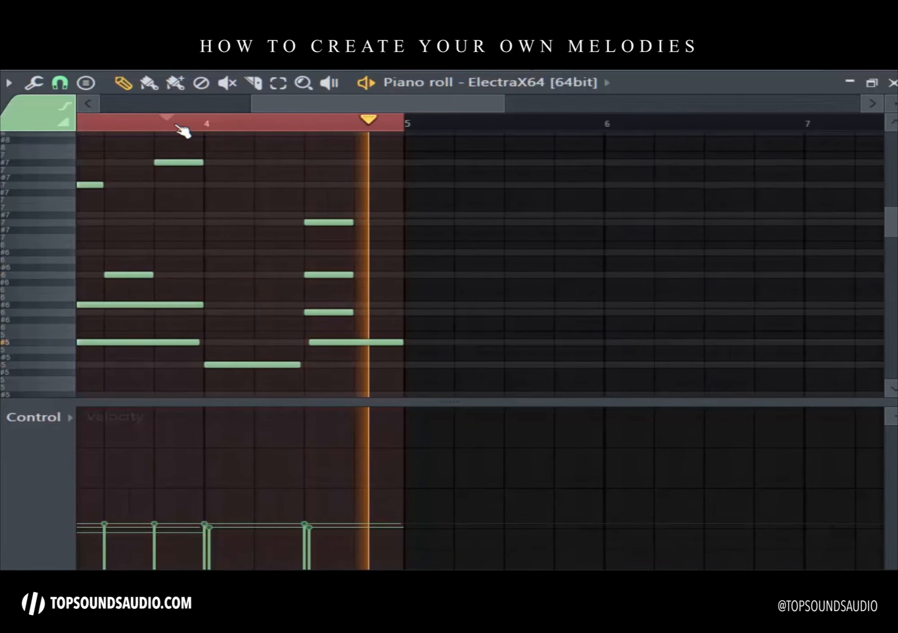
Step: Select the D7, G6 and D6 quarter notes on beat 3 of bar 4 and lower their velocity well below the other notes
scroll(238, 126, "down", 4)
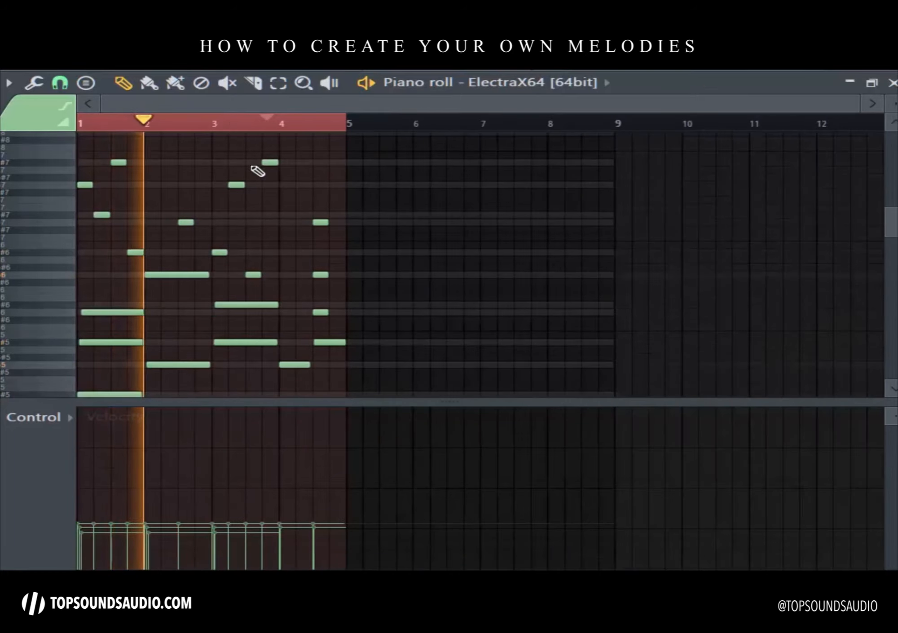
left_click(278, 82)
left_click_drag(355, 319, 312, 182)
left_click(124, 85)
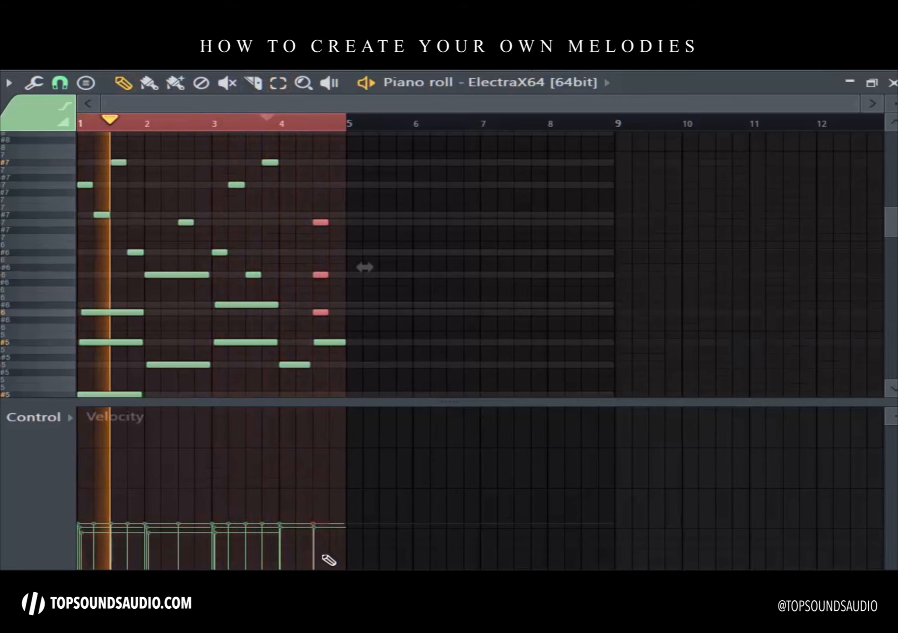
Step: Play the four-bar melody to check how the softened notes in bar 4 sit against the chords
left_click(294, 124)
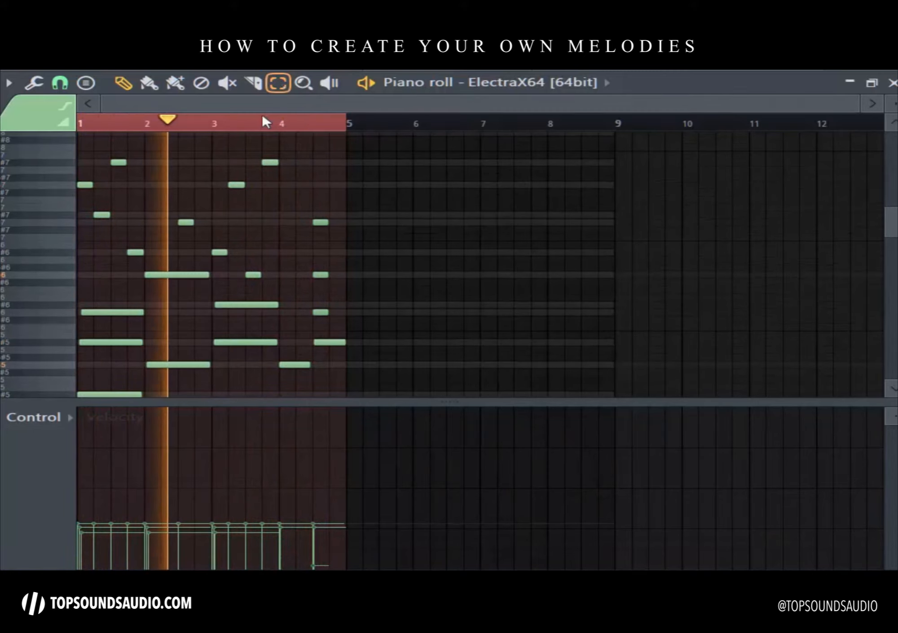
scroll(340, 315, "down", 5)
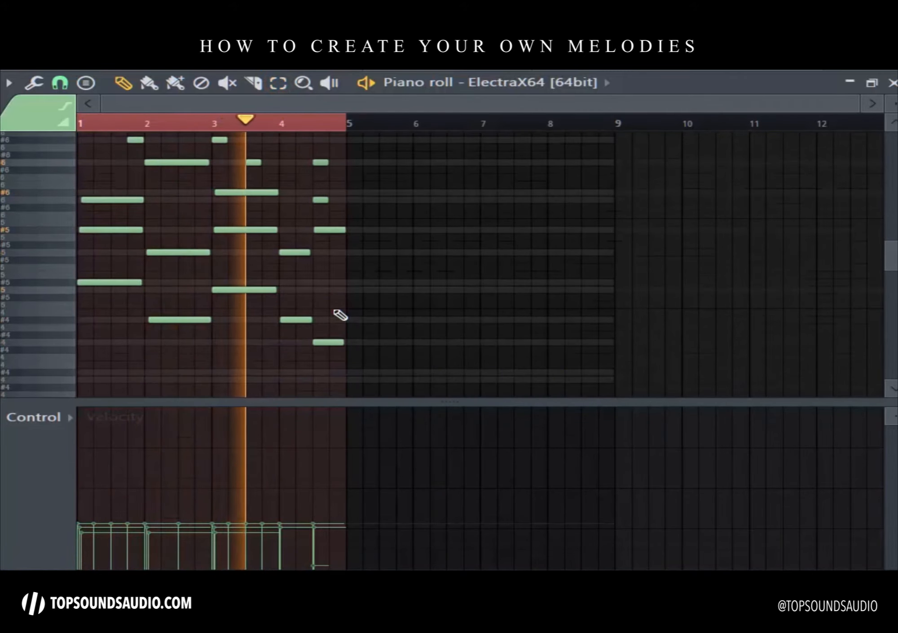
scroll(338, 327, "up", 6)
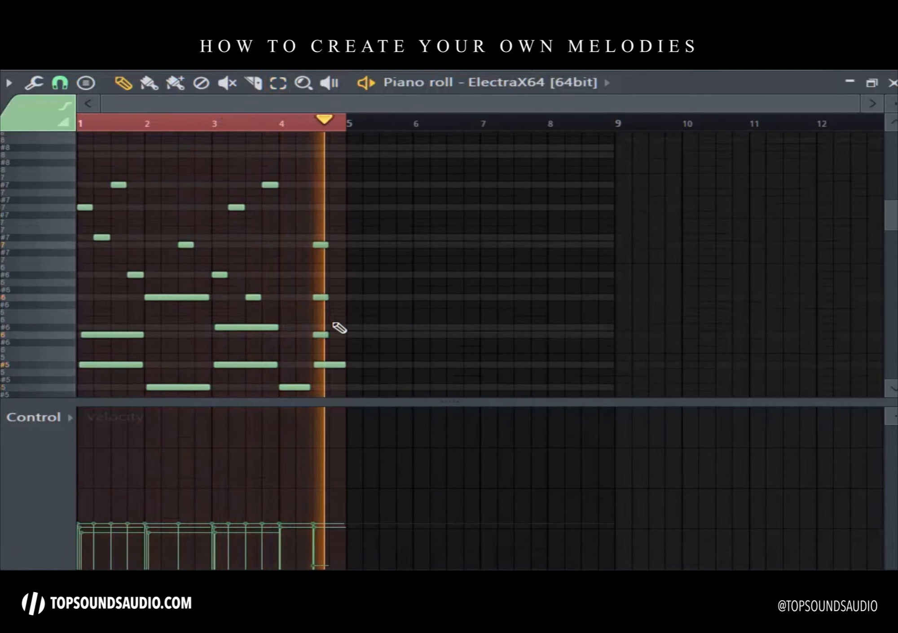
left_click(308, 121)
Step: Duplicate the whole four-bar melody into bars 5 to 8 and clear the selection
scroll(368, 329, "down", 4)
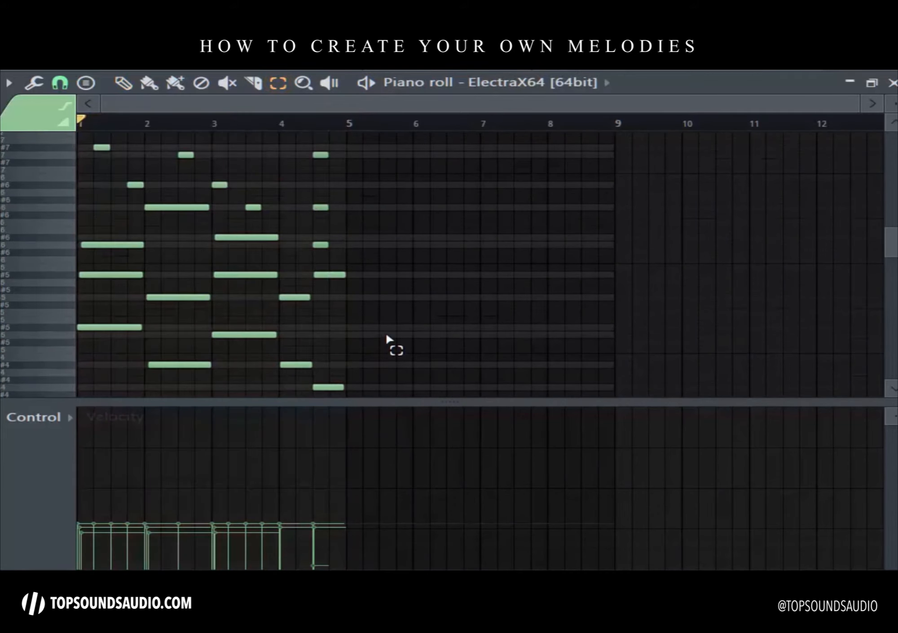
key("ctrl+b")
scroll(393, 311, "up", 3)
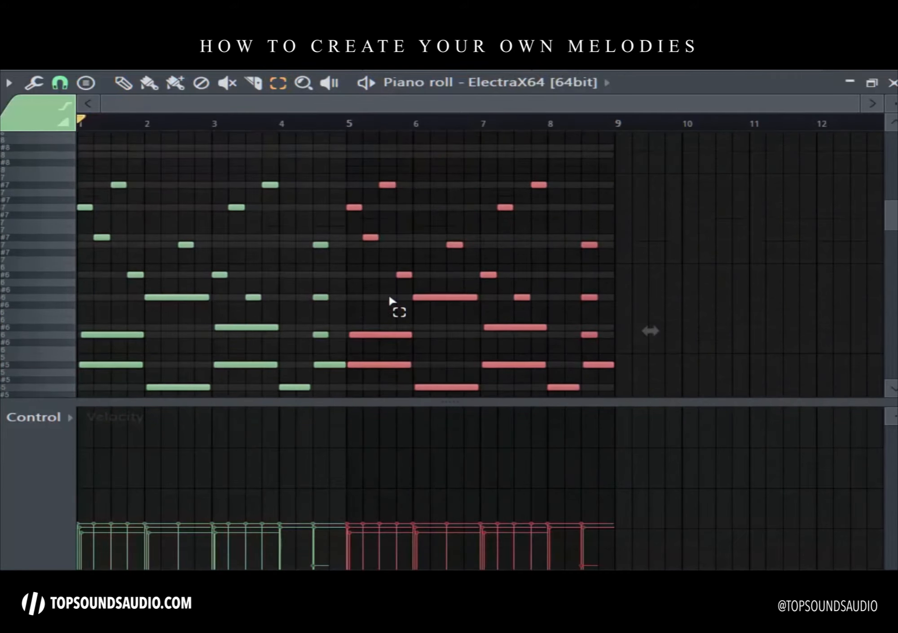
scroll(393, 311, "down", 5)
left_click(571, 200)
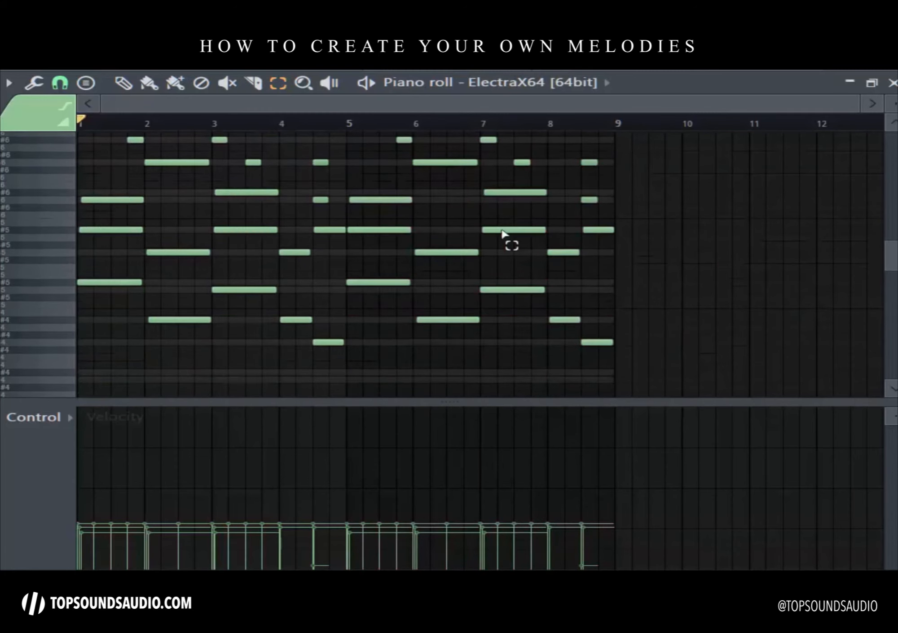
Step: Vary the repeated lead with A#6 on beat 2 and D7 on beat 4 of bar 5, and D#7 on beat 3 of bar 6
scroll(502, 232, "up", 5)
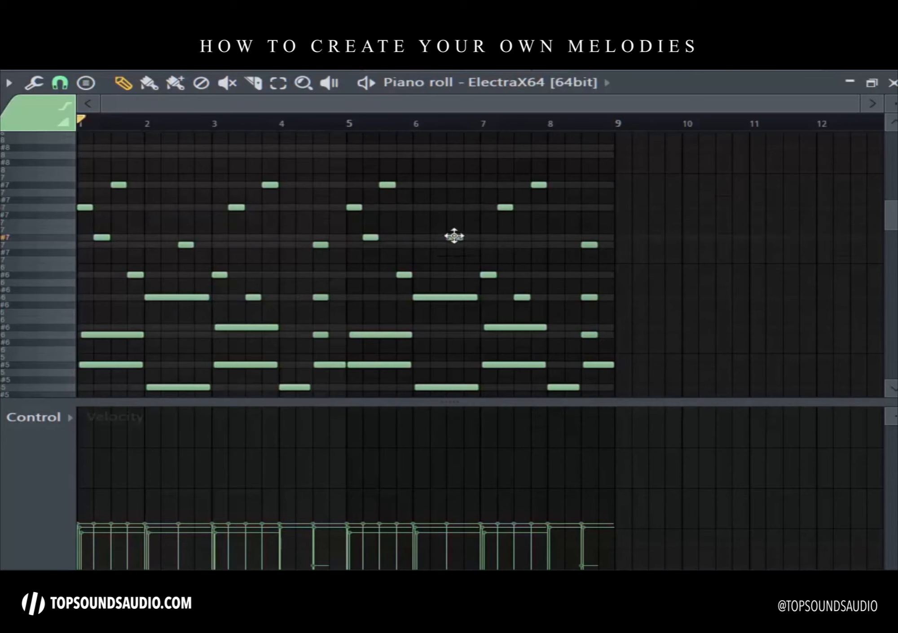
scroll(398, 132, "up", 3)
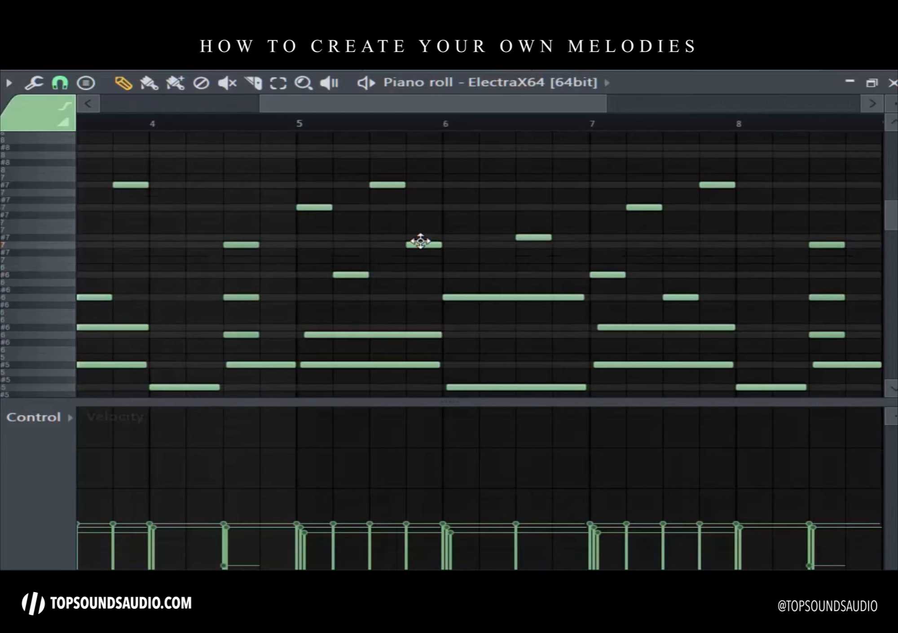
key("space")
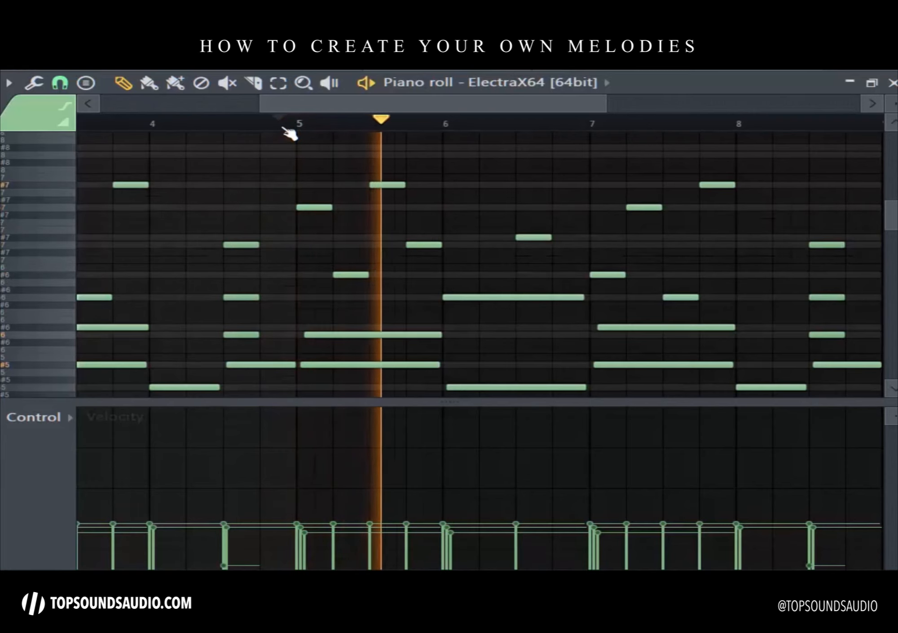
Step: Delete the G6 and D6 quarter notes on beat 3 of bar 8, and play from the end of bar 7
left_click_drag(411, 106, 568, 110)
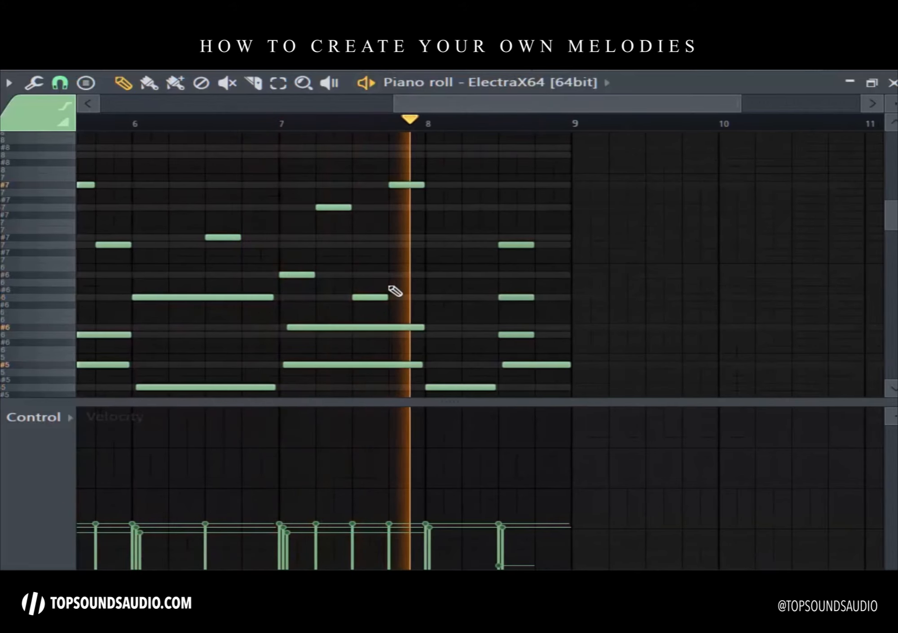
right_click(530, 298)
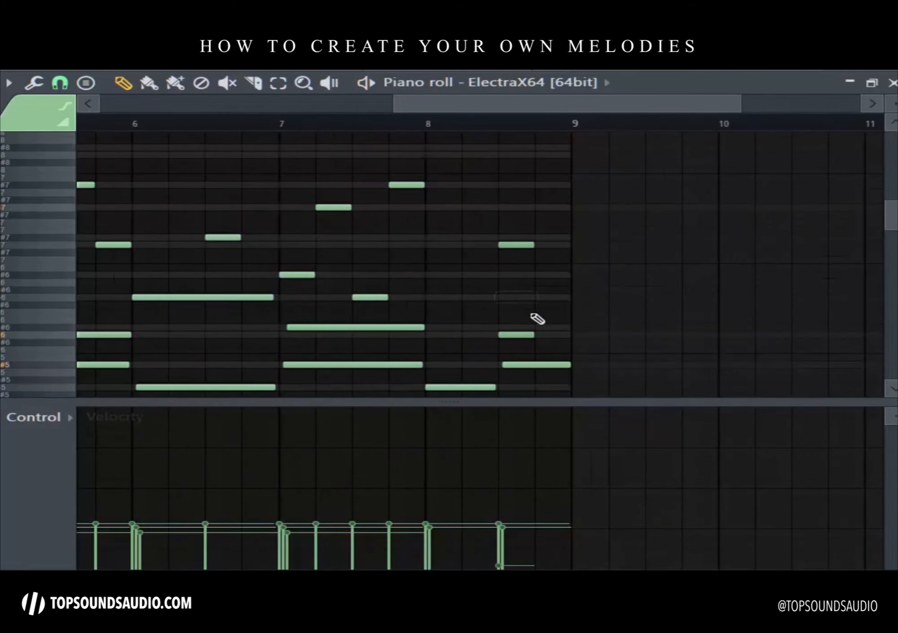
left_click(419, 122)
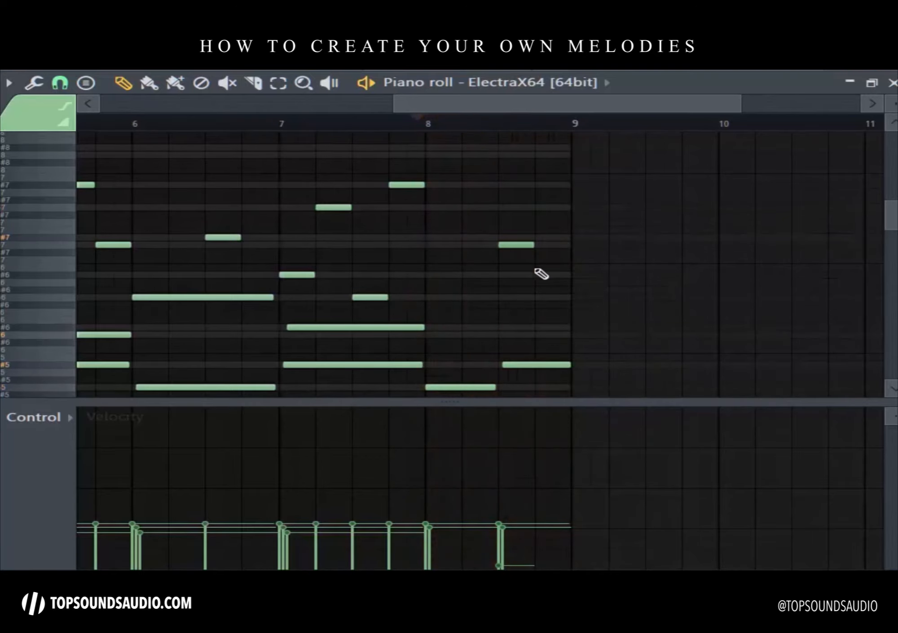
Step: Listen to the melody again from its opening bars and stop playback
scroll(541, 275, "down", 5)
scroll(385, 126, "down", 3)
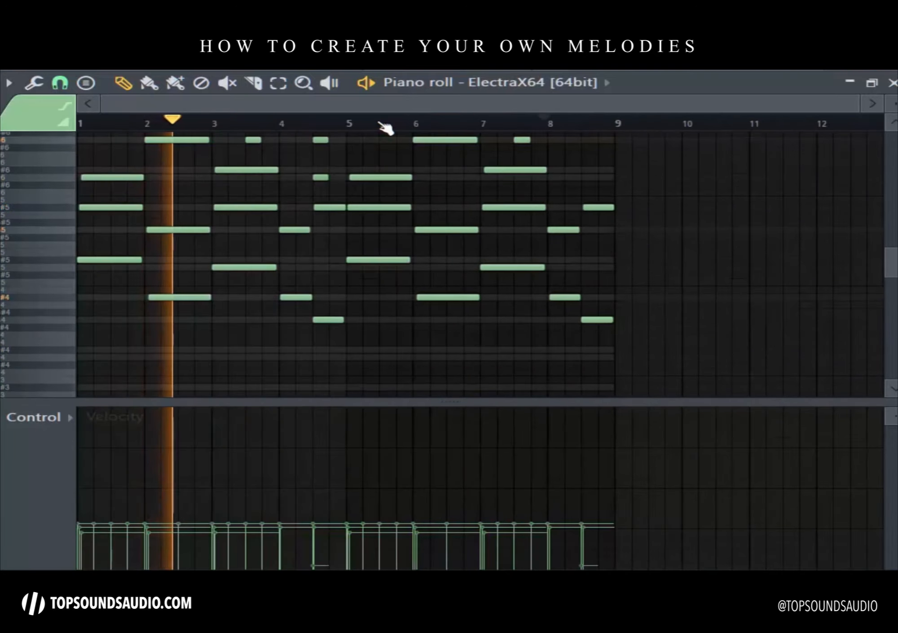
scroll(306, 253, "up", 3)
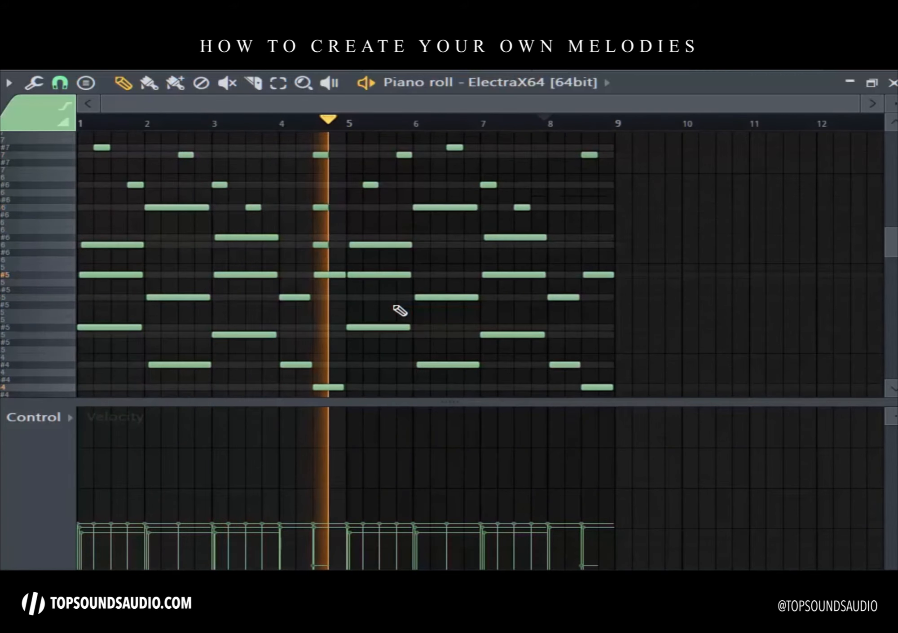
key("space")
Step: Add one-bar bass notes A#3 in bar 5, D#3 in bar 6 and D4 in bar 7
scroll(398, 324, "down", 8)
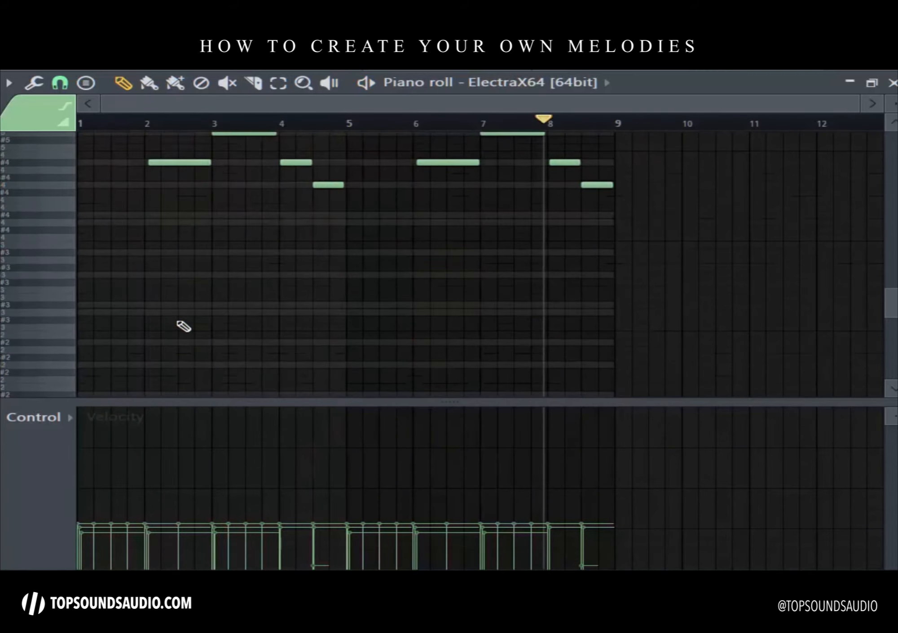
scroll(174, 309, "up", 2)
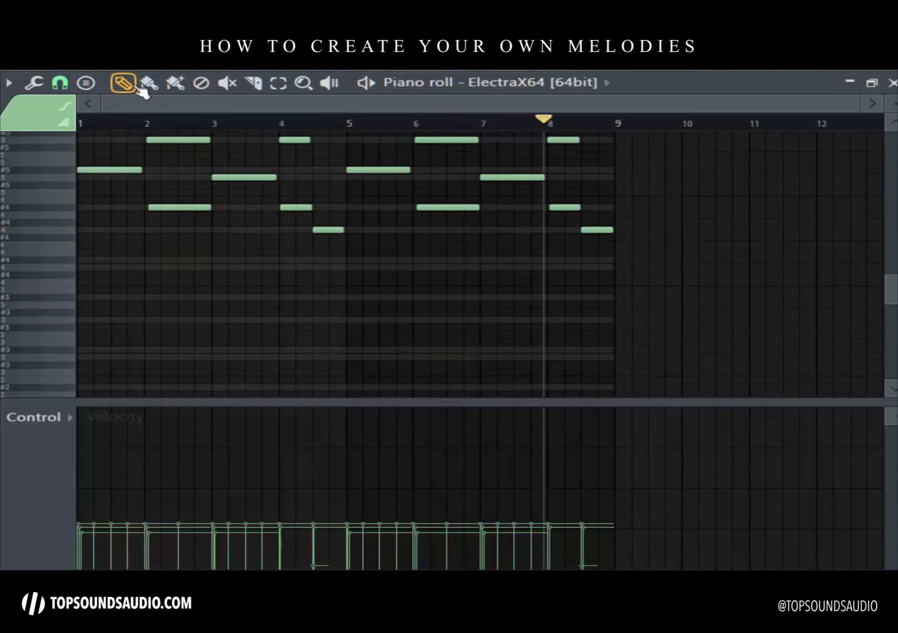
scroll(364, 122, "up", 5)
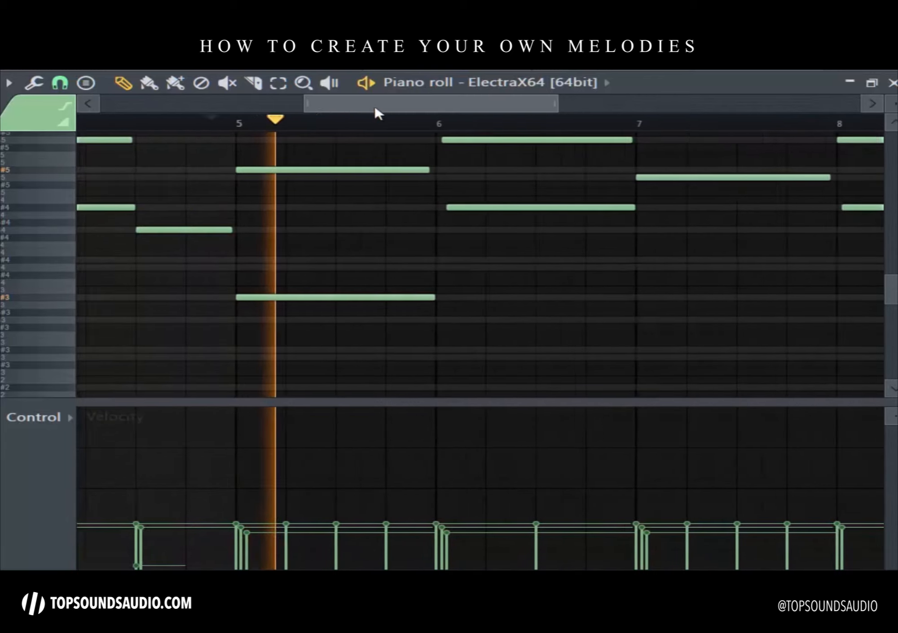
left_click(314, 350)
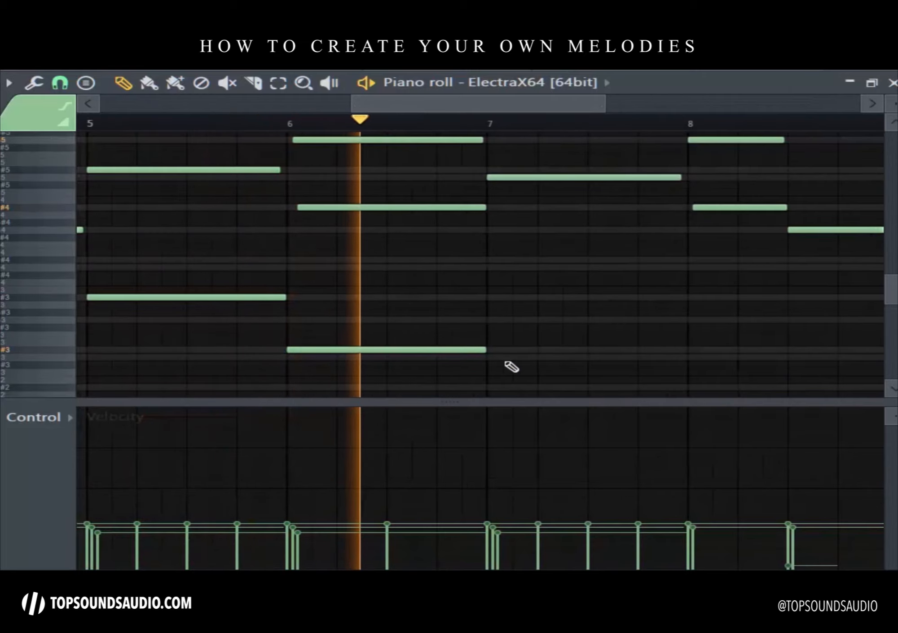
left_click(500, 298)
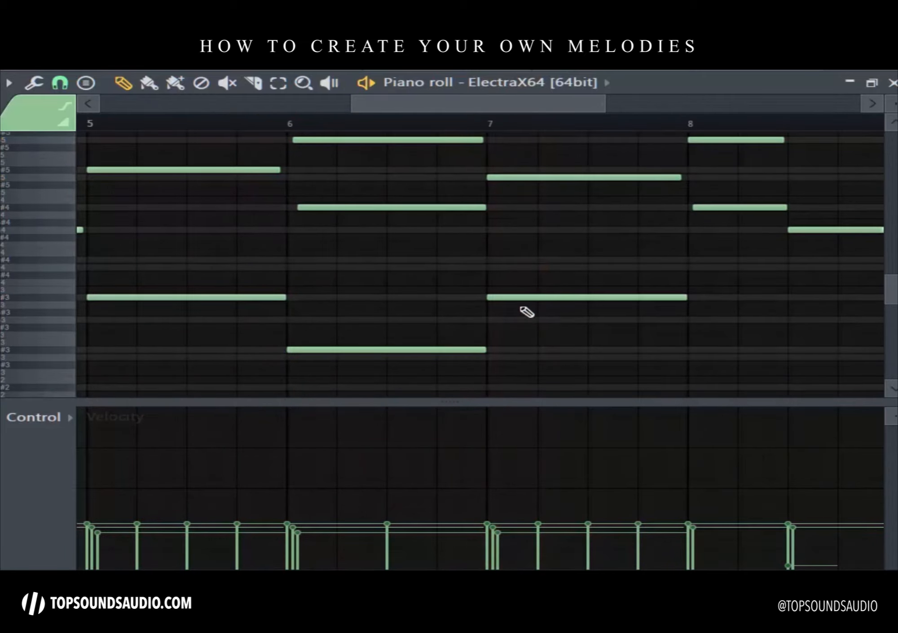
left_click_drag(513, 290, 518, 263)
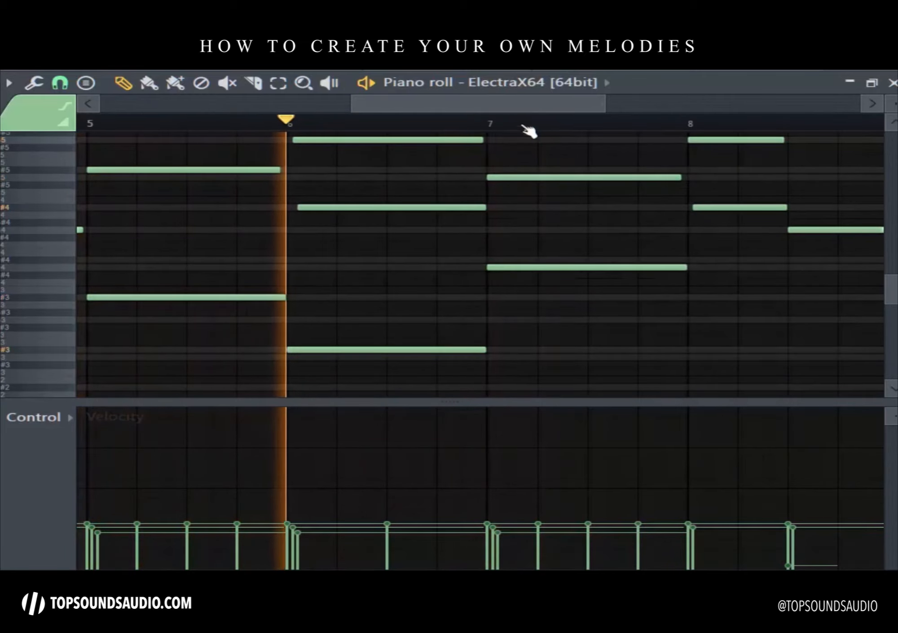
Step: Add a one-bar G3 bass note in bar 8, and set the playback position around the last beat of bar 4
scroll(627, 121, "right", 3)
scroll(628, 120, "right", 2)
left_click(302, 321)
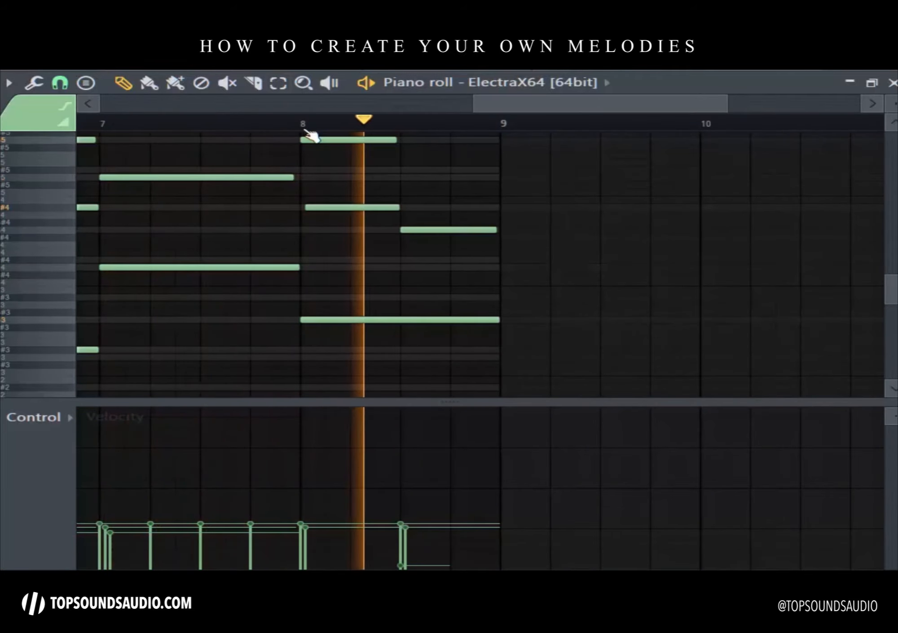
scroll(314, 137, "down", 3)
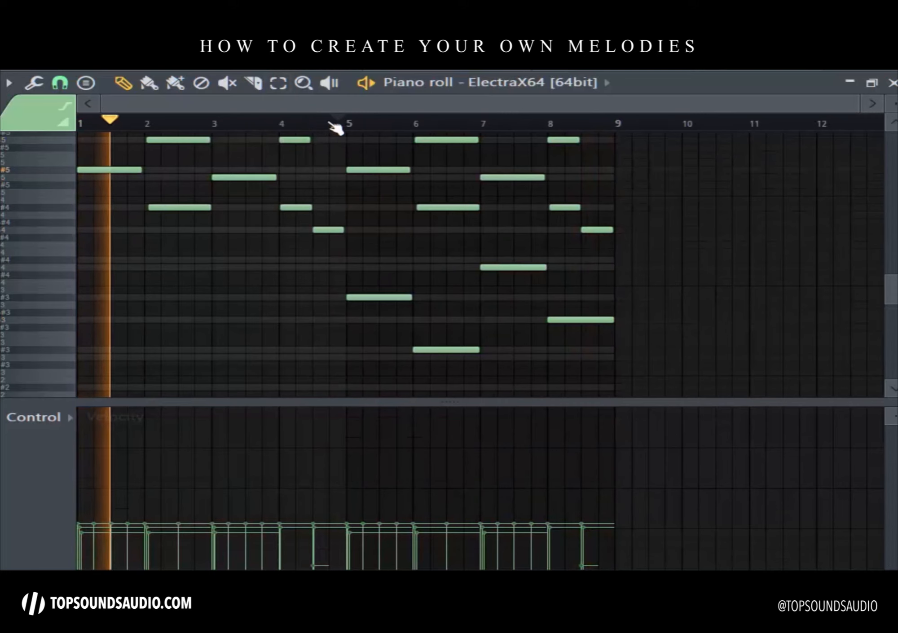
left_click(325, 121)
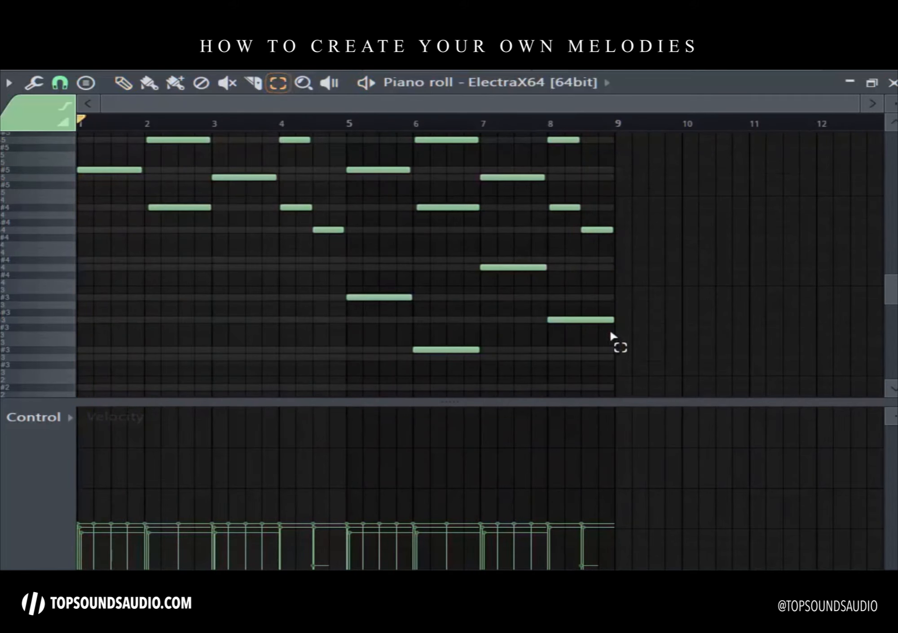
Step: Copy the four bass notes of bars 5 to 8 into bars 1 to 4 and clear the selection
left_click_drag(649, 368, 359, 270)
left_click_drag(676, 383, 356, 274)
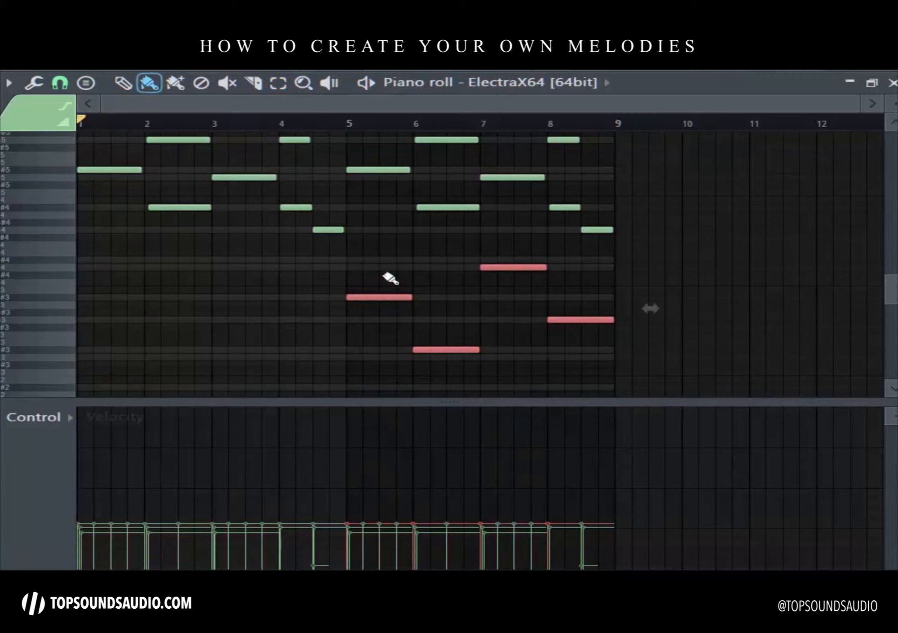
key("ctrl+b")
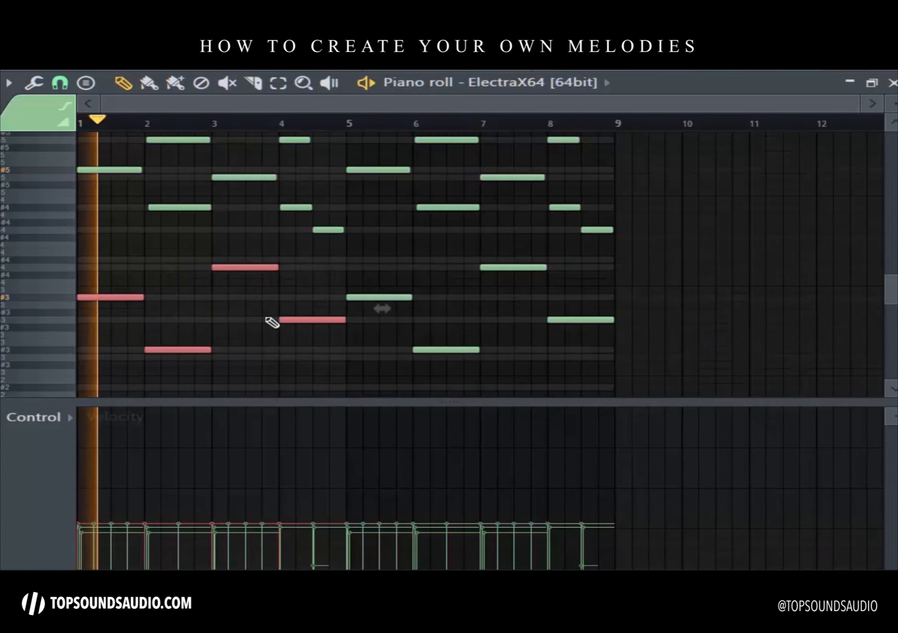
right_click(206, 311)
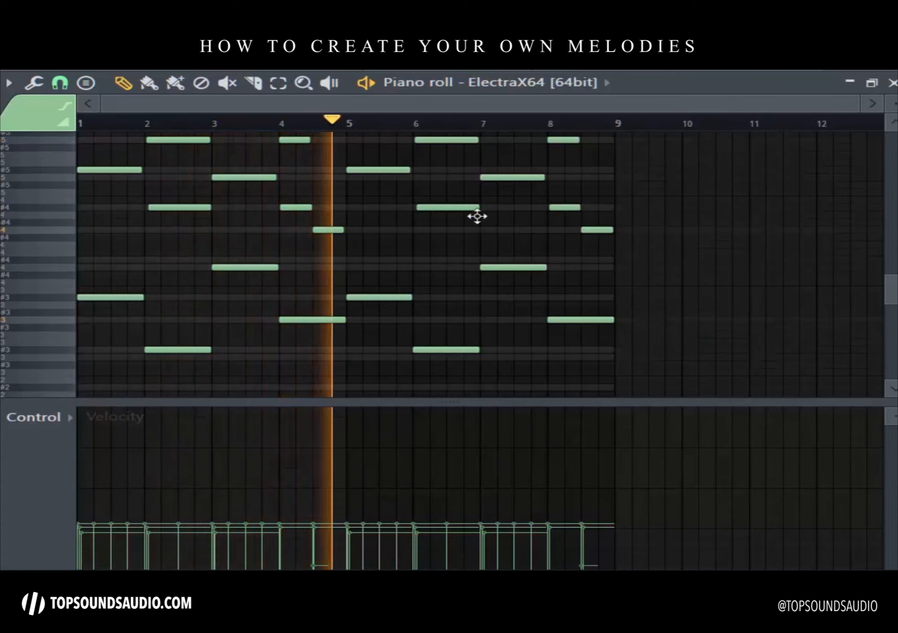
Step: Set the velocity of the notes starting on beat 3 of bar 8 slightly below the others, and enlarge the note grid
scroll(658, 266, "down", 1)
scroll(679, 243, "down", 1)
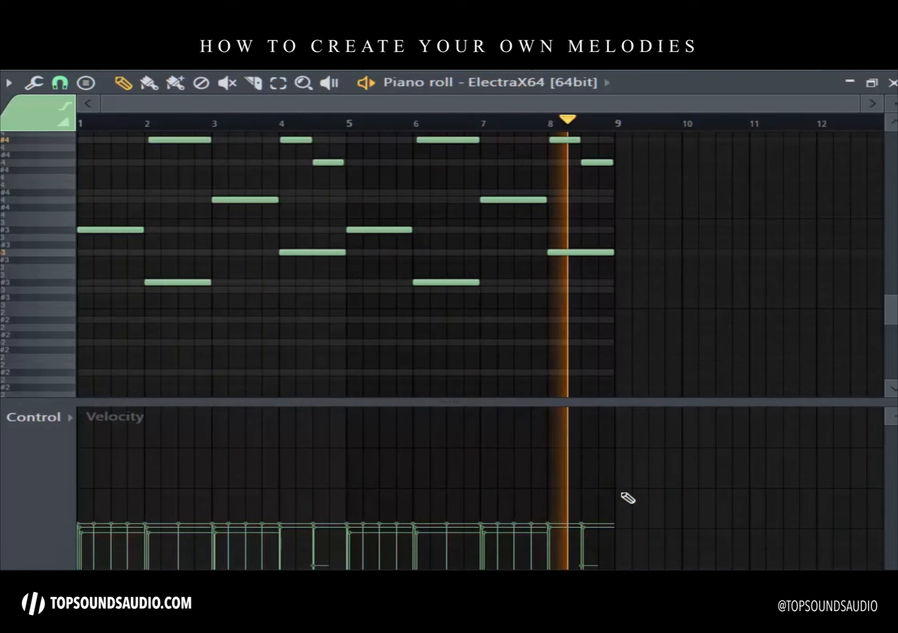
mouse_move(574, 375)
left_mouse_down()
mouse_move(588, 532)
mouse_move(574, 539)
left_mouse_up()
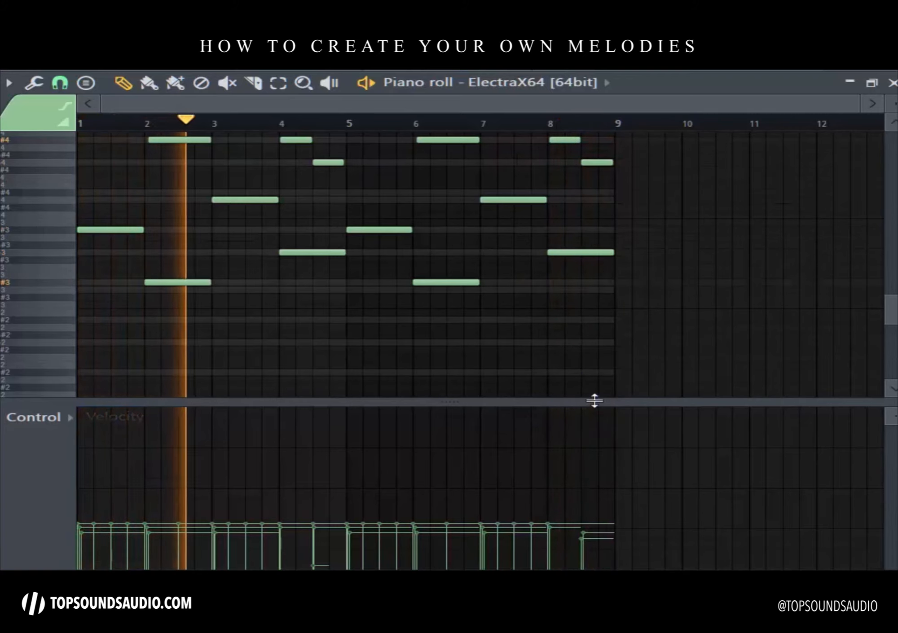
left_click_drag(593, 400, 593, 449)
key("space")
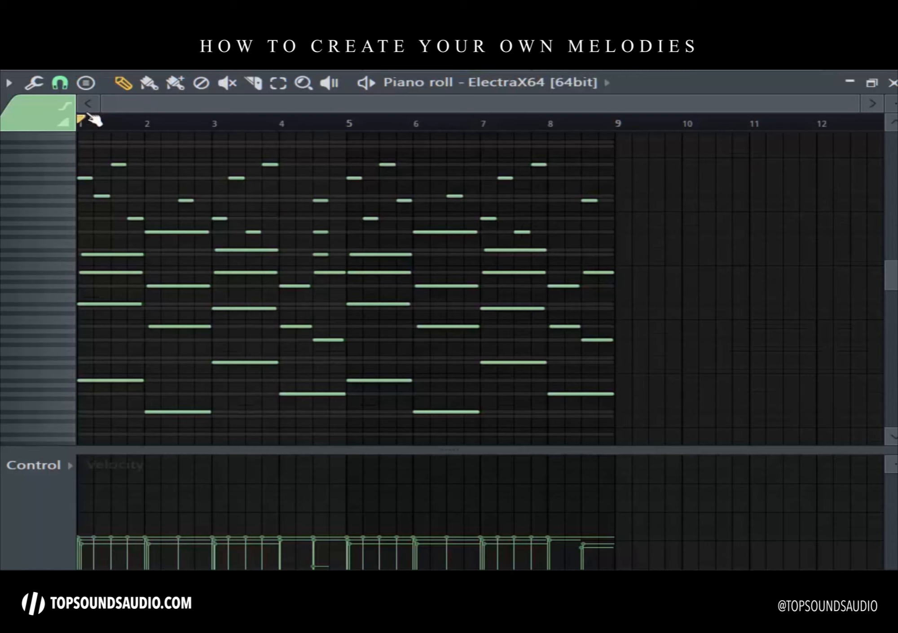
left_click(12, 87)
mouse_move(25, 112)
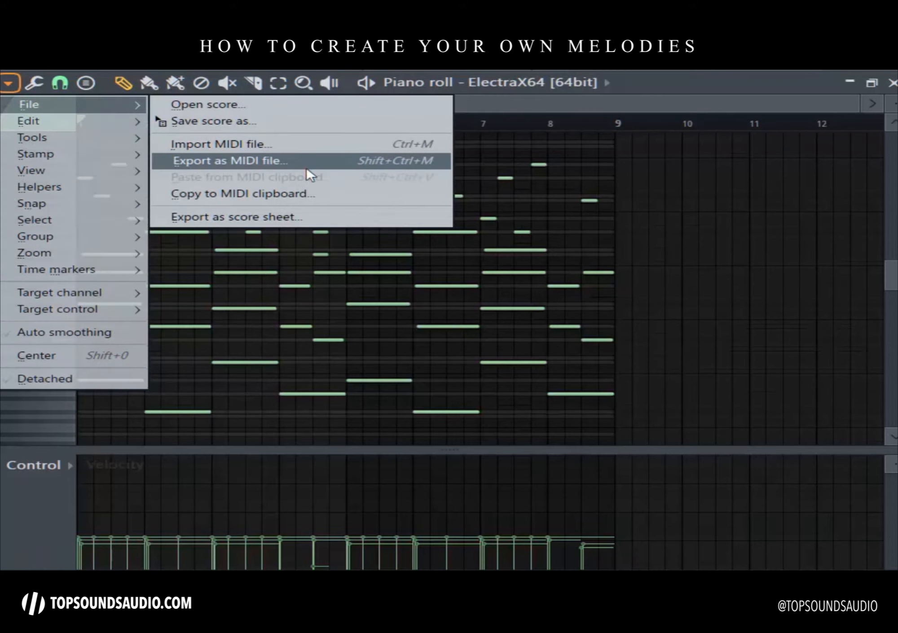
left_click(600, 109)
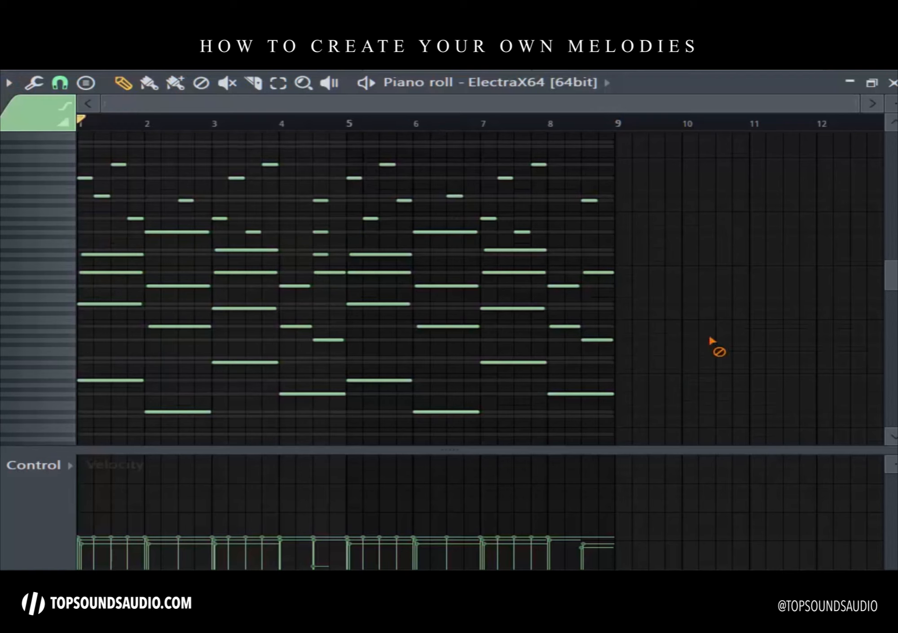